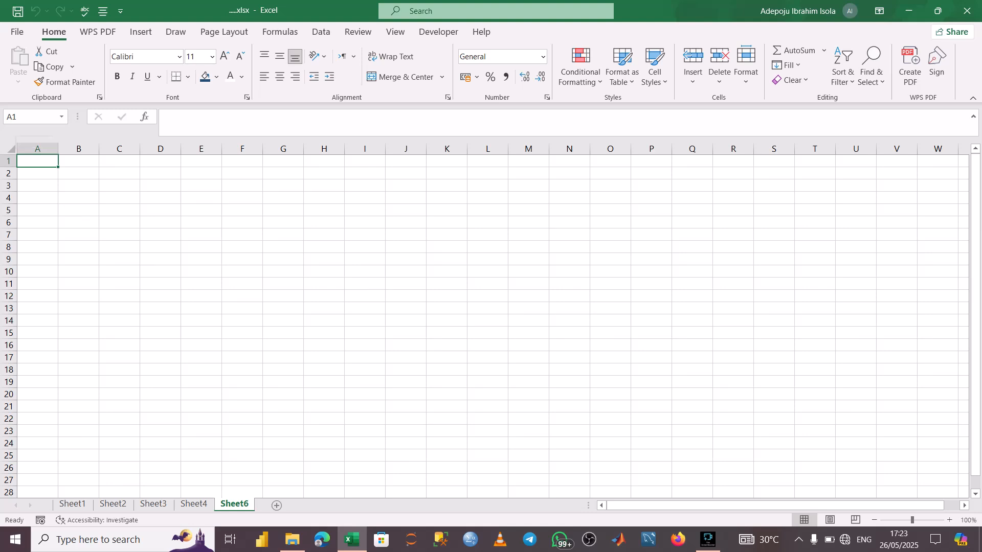
- Go directly to cell E7 by its cell reference
click(31, 116)
text(E7)
key(Return)
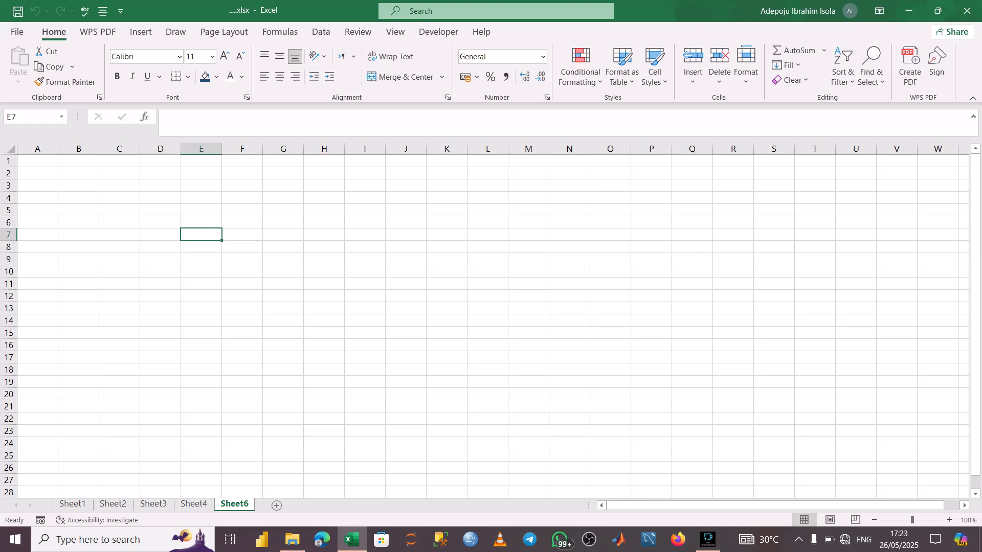
- Enter the text "what is your name" in cell A1 with the sheet magnified to 172%
click(37, 161)
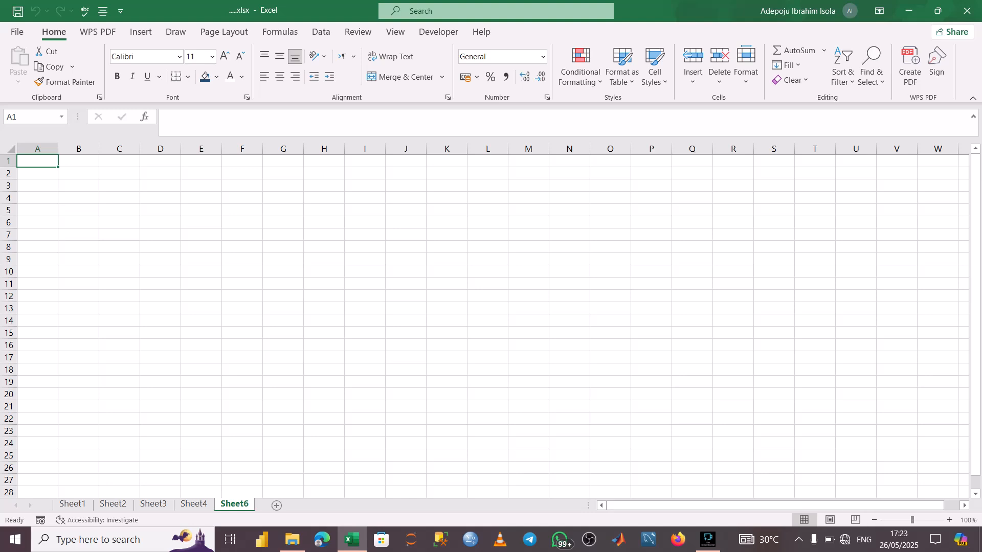
drag(912, 520, 919, 520)
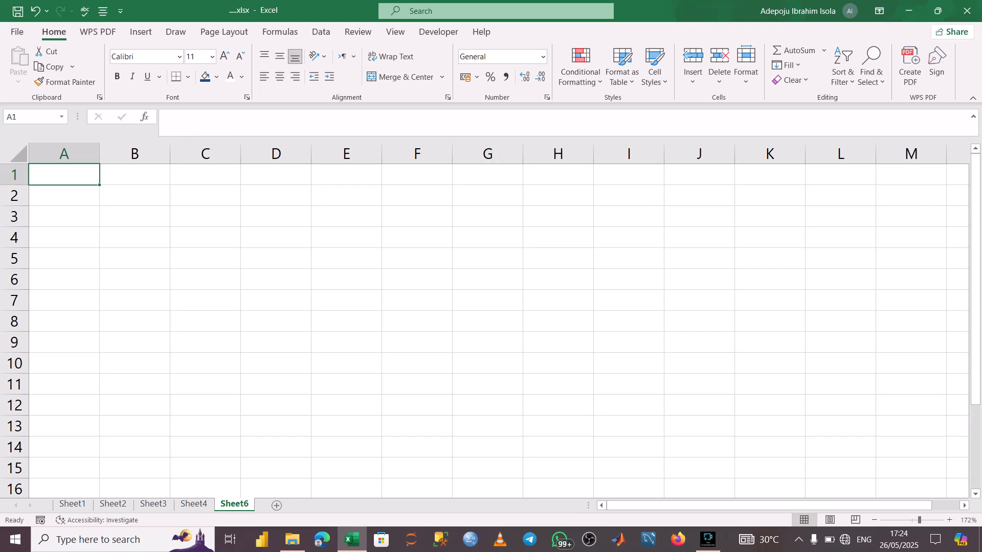
text(what is )
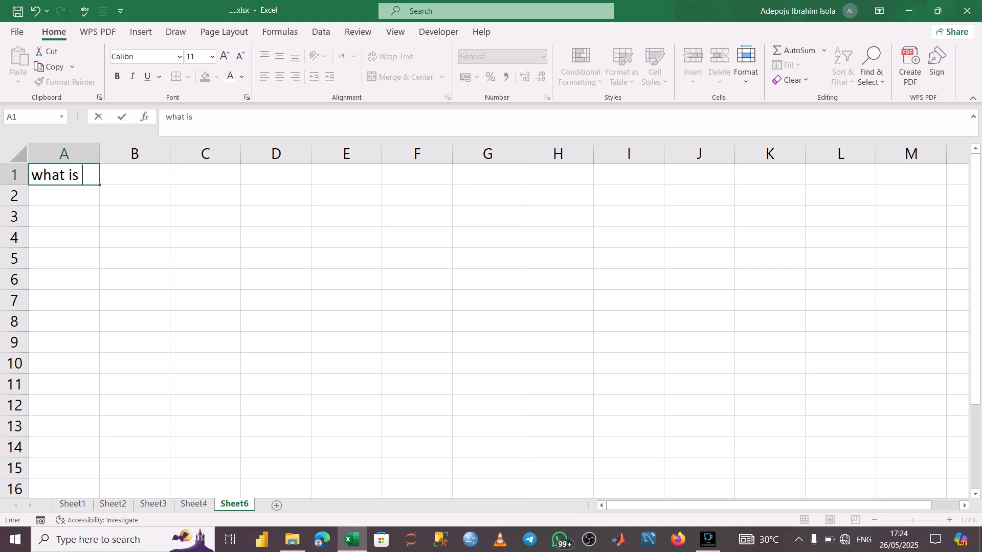
text(your name)
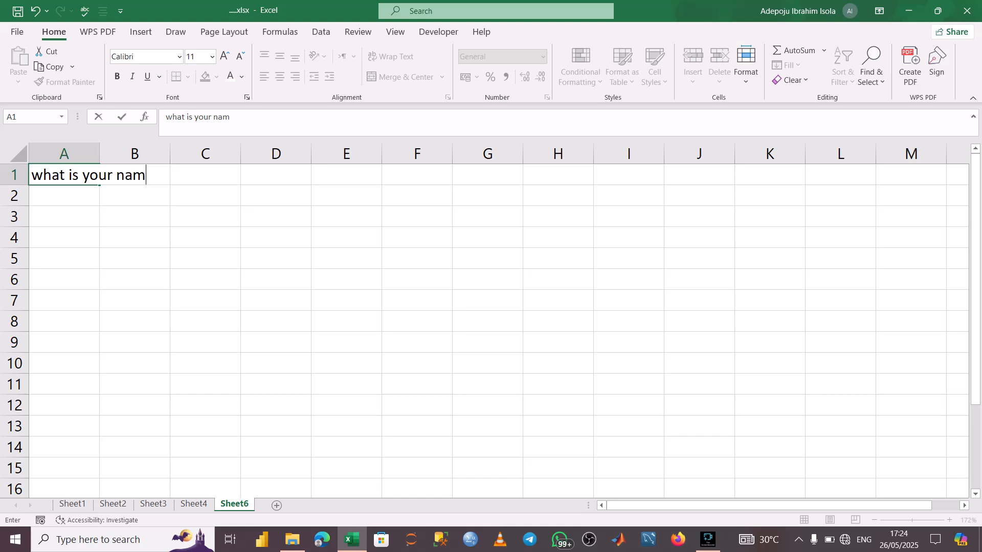
click(134, 238)
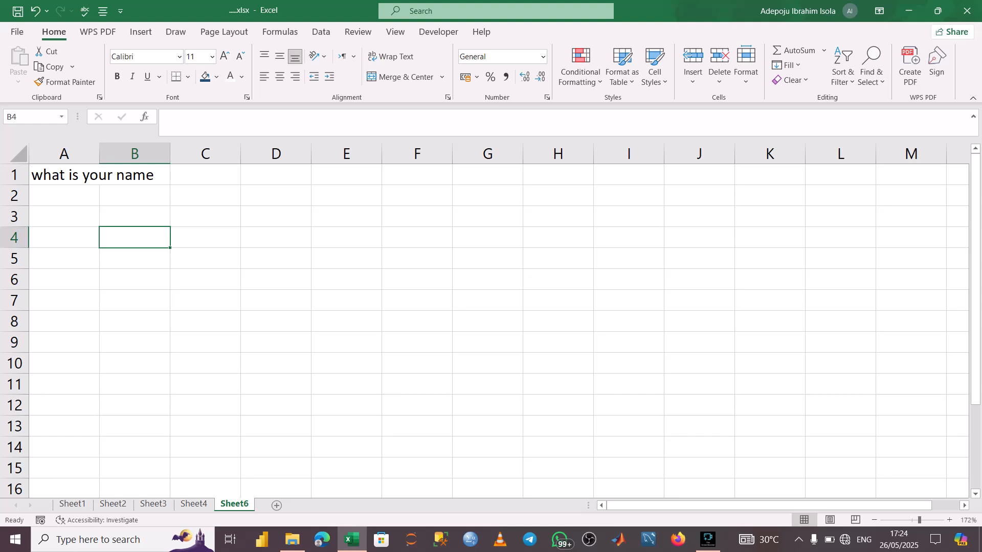
- Widen column A so that the whole text of A1 fits inside it
drag(99, 153, 99, 154)
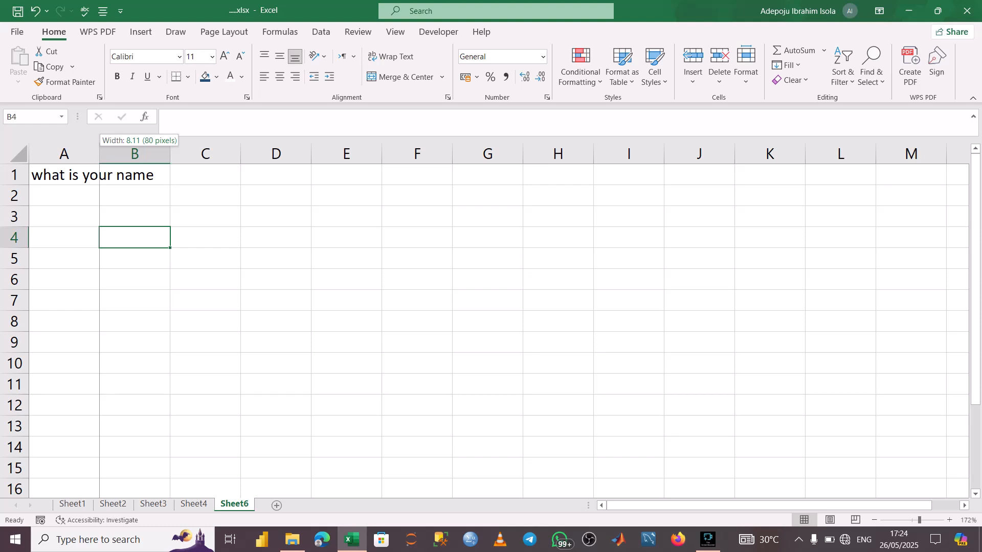
drag(99, 154, 156, 154)
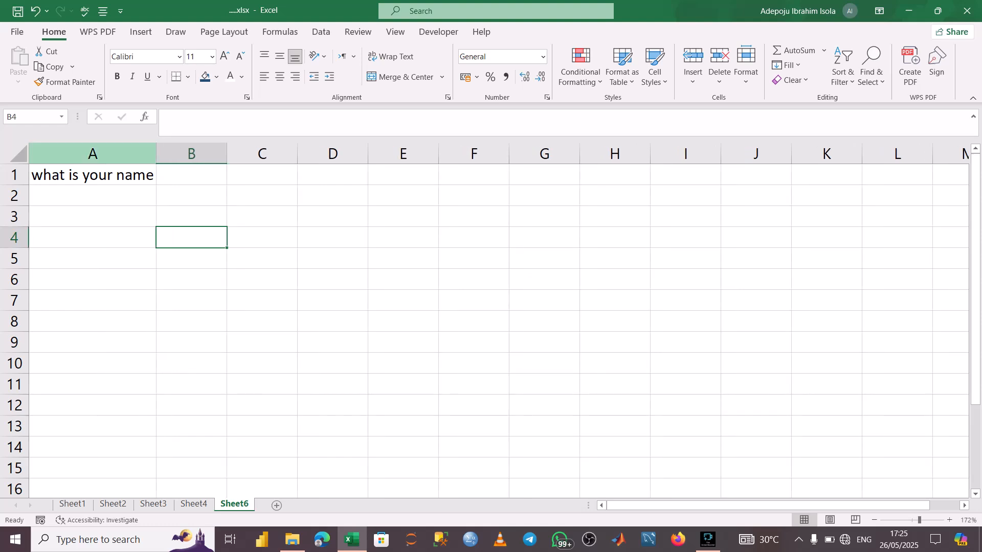
key(ctrl+z)
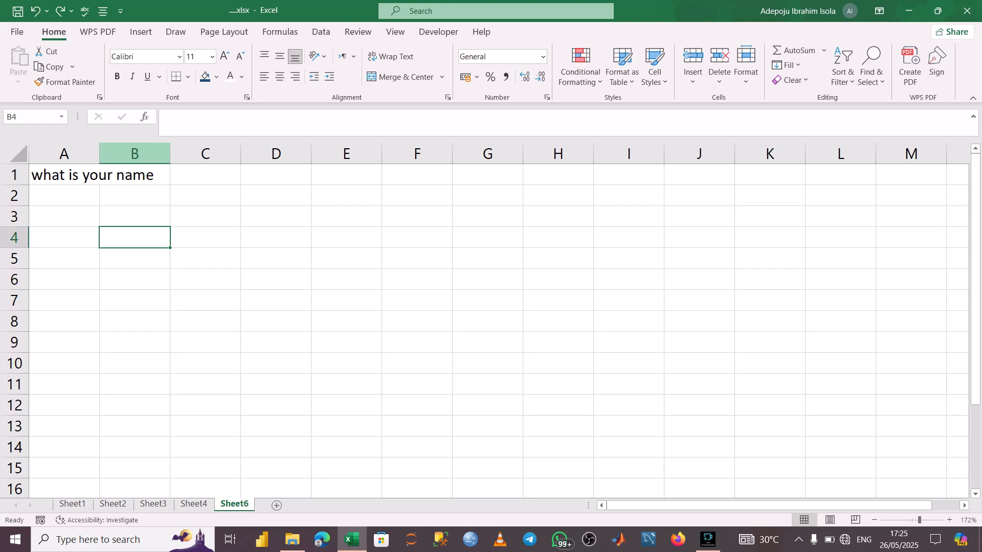
key(ctrl+y)
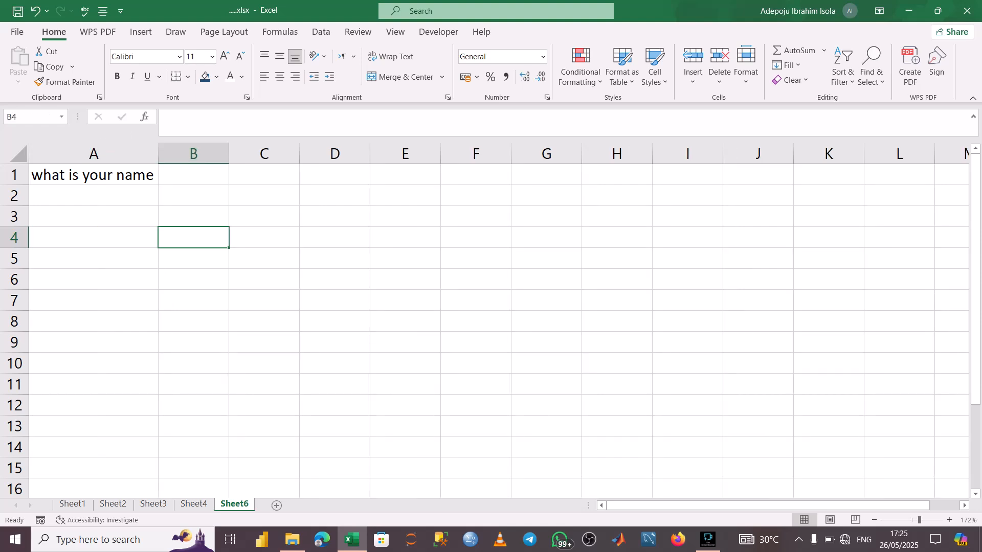
- Change the font of the text in cell A1 to Times New Roman
click(93, 175)
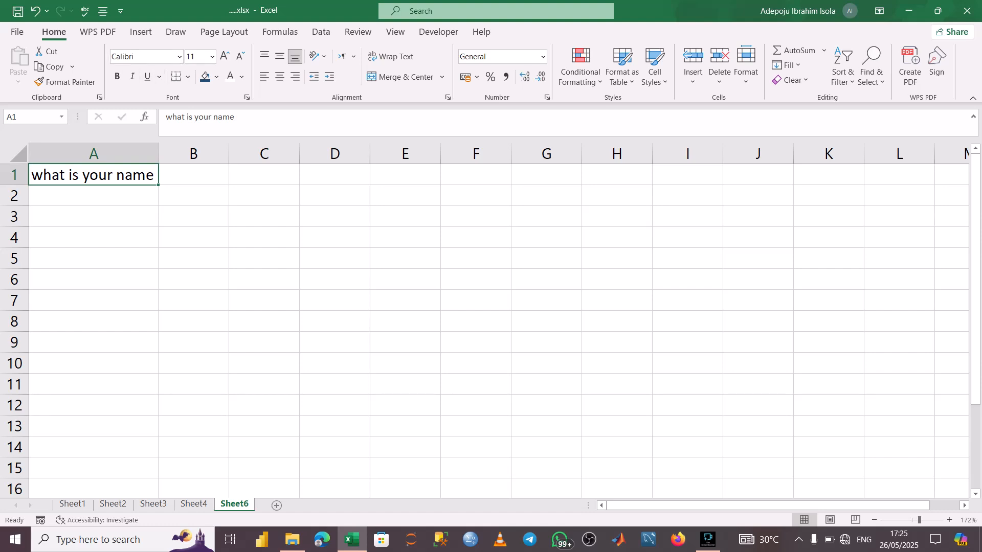
click(179, 56)
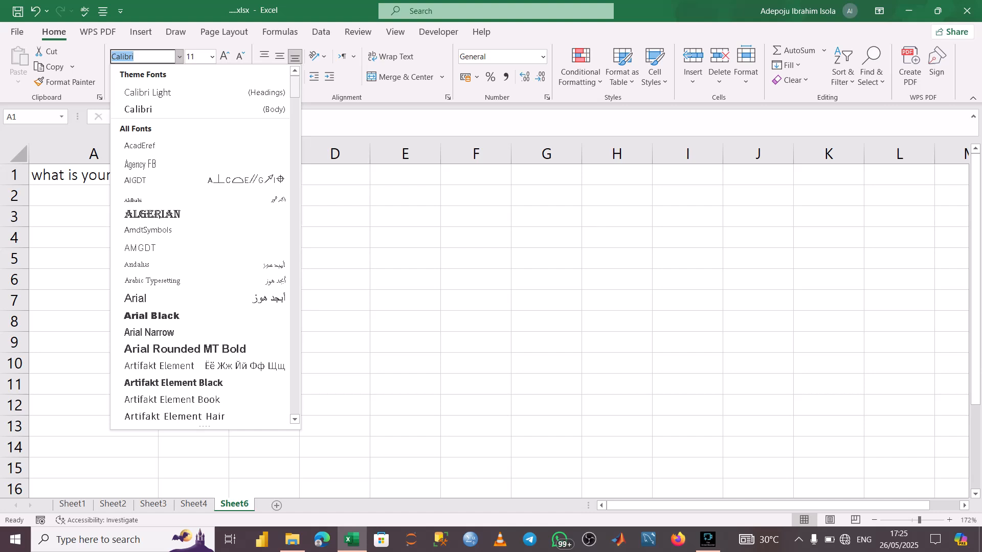
drag(295, 86, 295, 181)
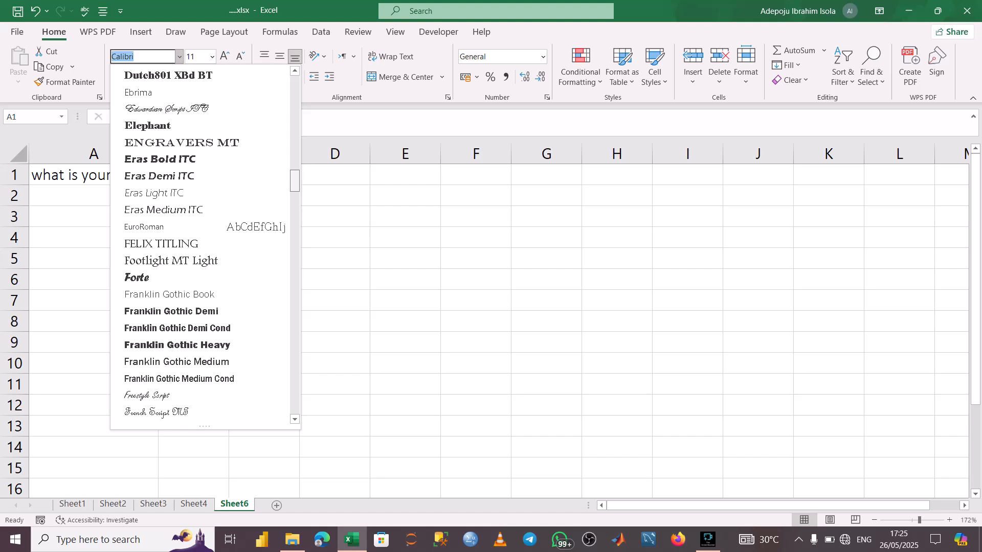
drag(295, 181, 295, 244)
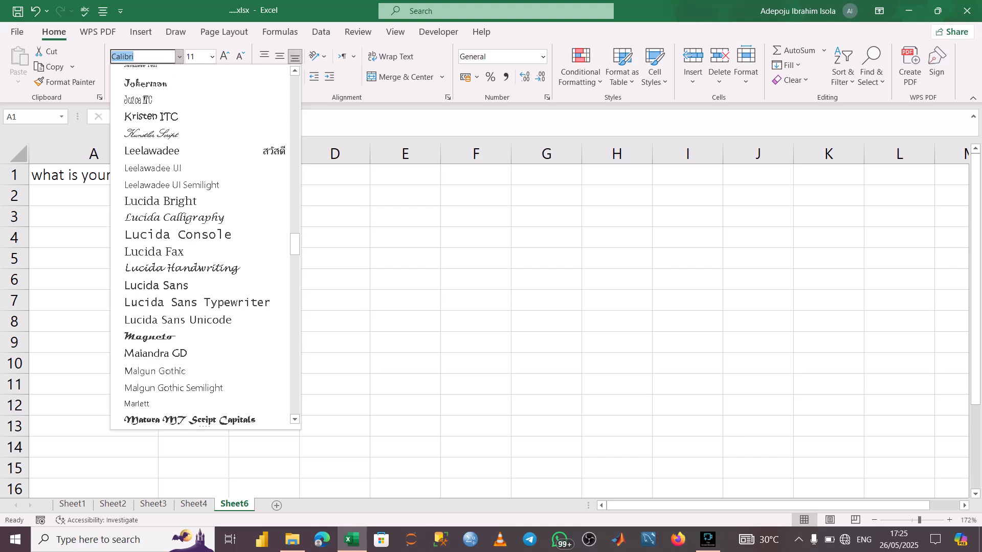
text(Times New Roman)
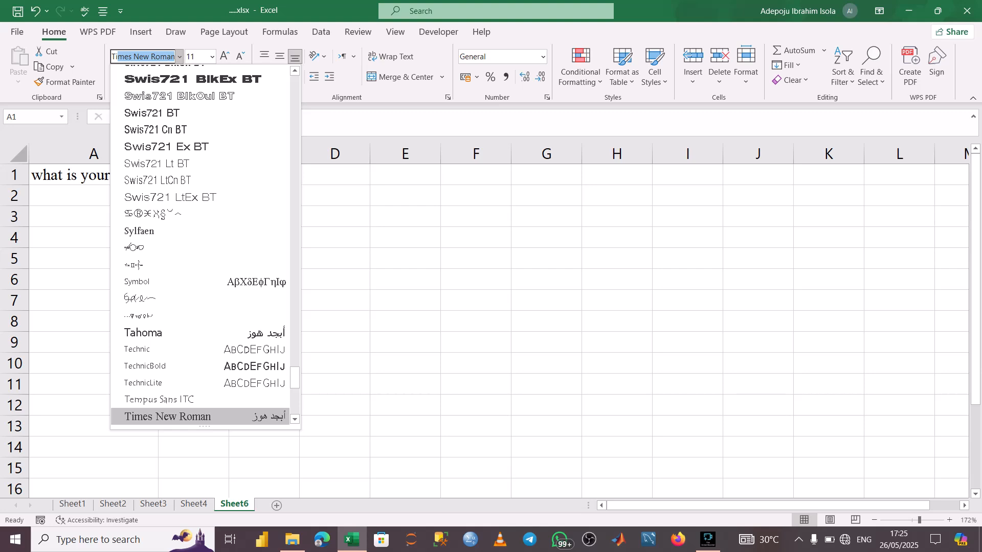
key(Return)
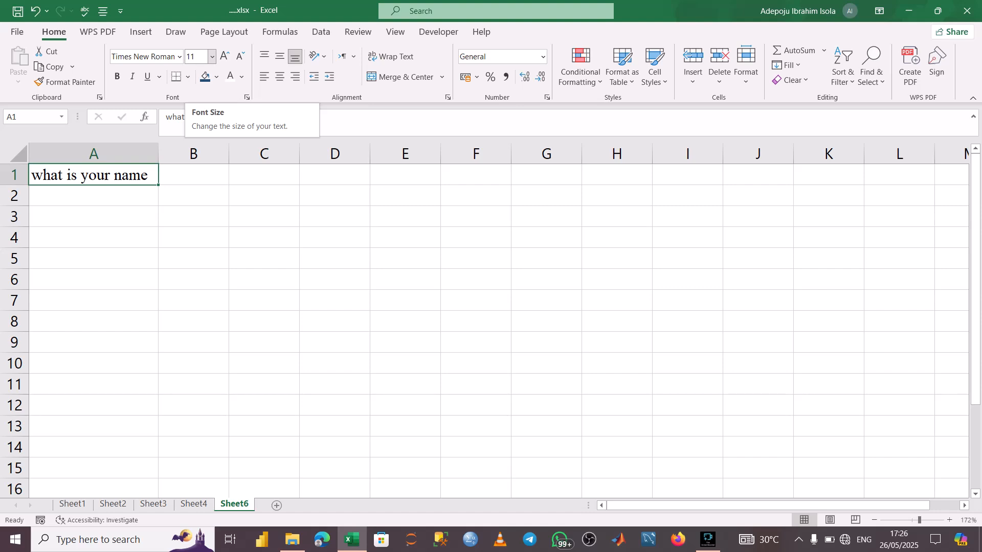
- Set the font size of cell A1 to 12 and autofit column A to the text
click(212, 56)
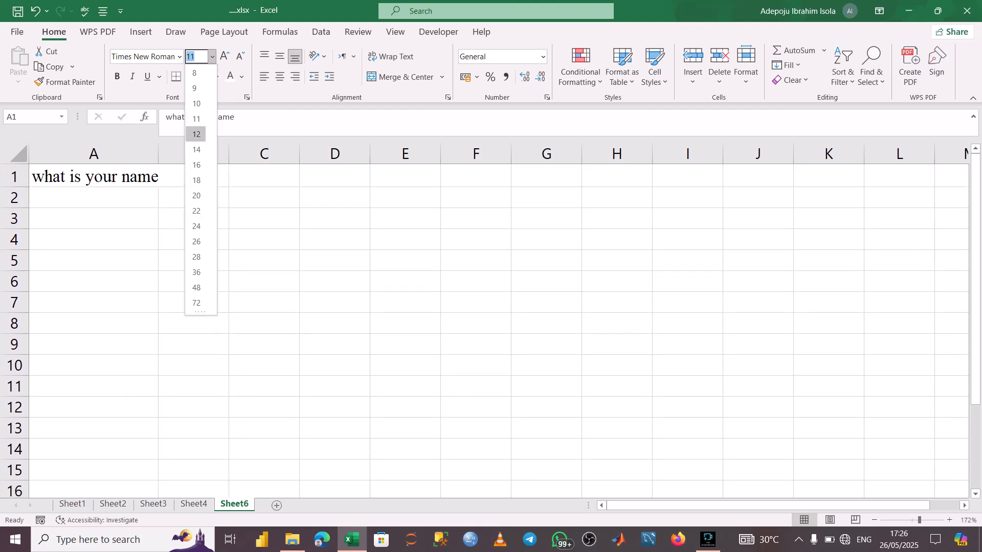
click(196, 134)
double_click(158, 153)
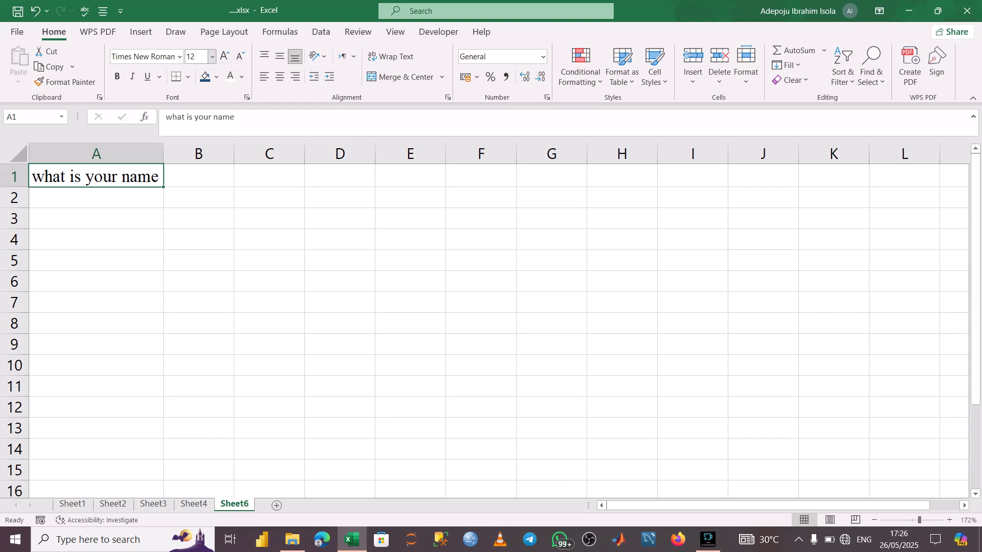
- Step the font size of cell A1 up to 16, down to 11 and back to 12
click(225, 56)
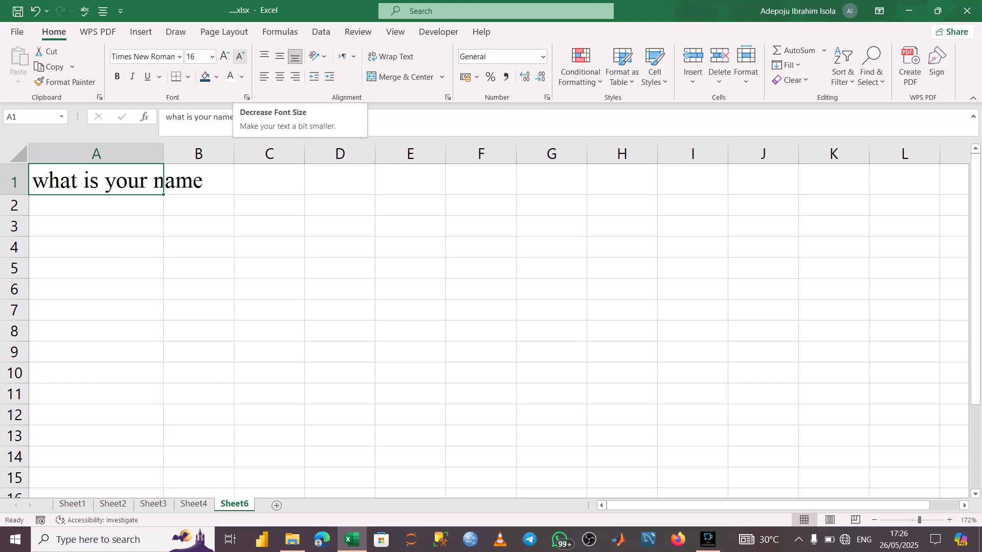
click(240, 56)
click(240, 56)
click(240, 56)
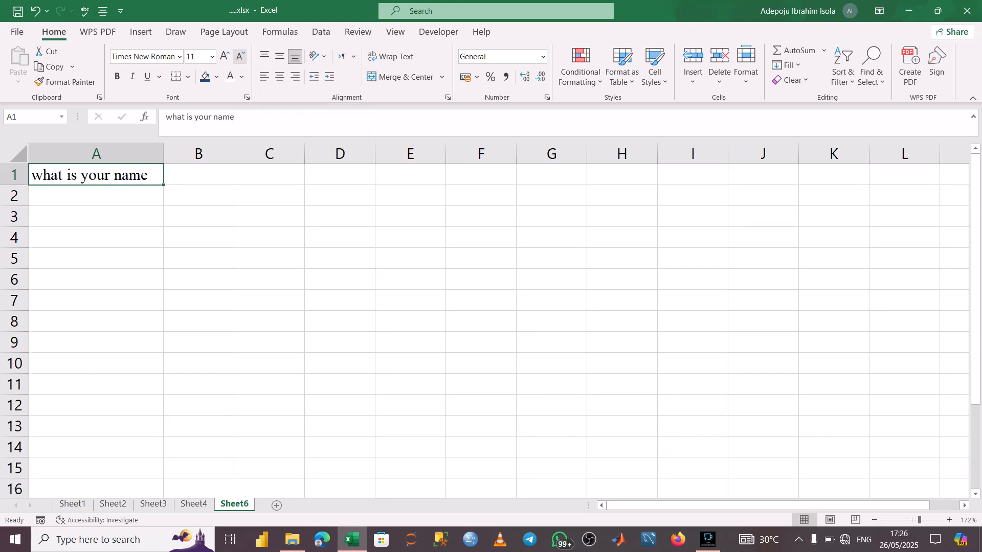
click(224, 56)
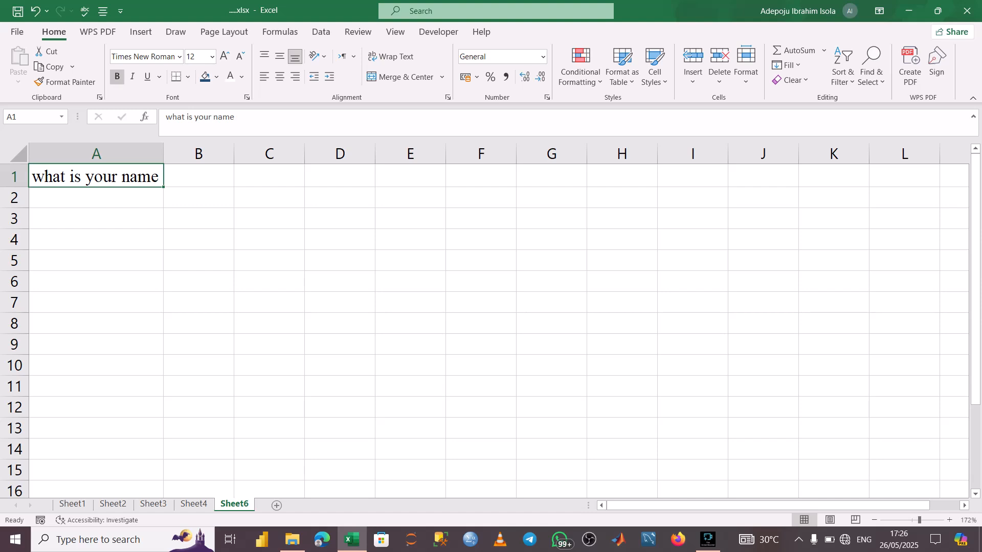
- Make the text in cell A1 bold and italic, and autofit column A to it
click(117, 76)
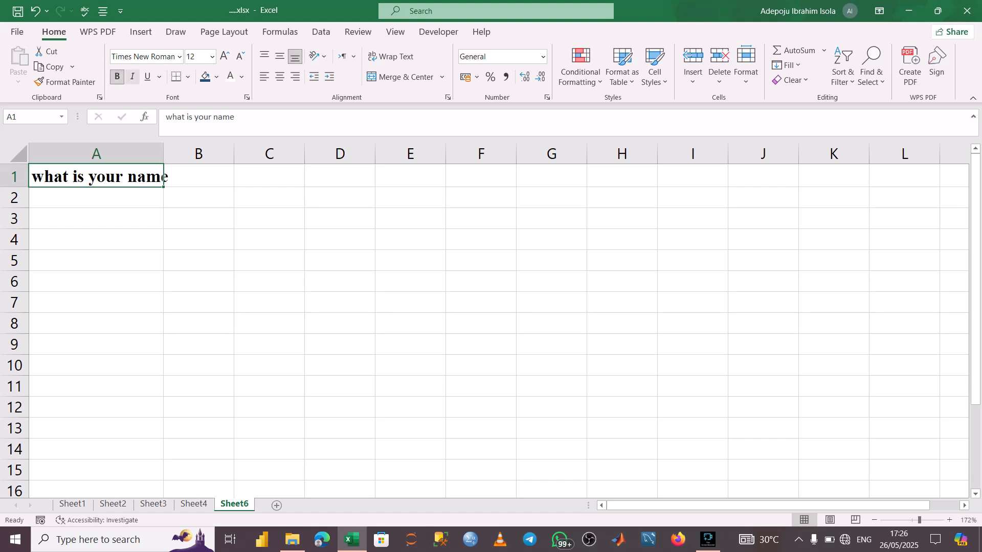
click(132, 76)
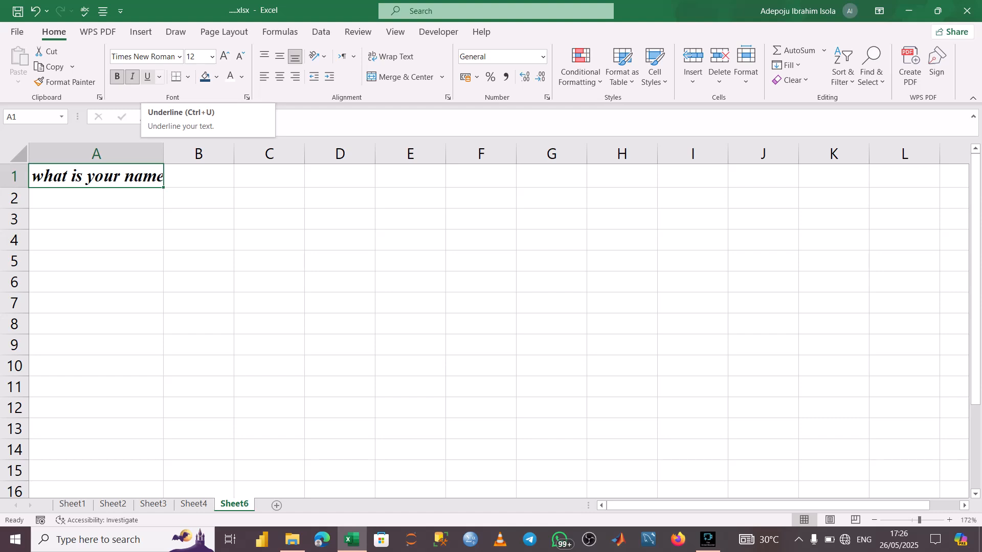
click(160, 76)
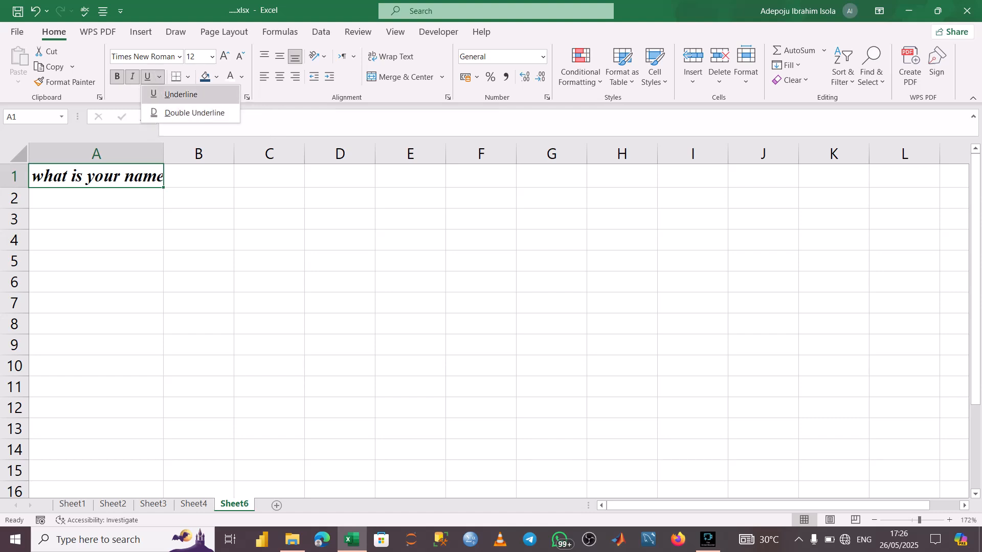
click(159, 76)
double_click(163, 154)
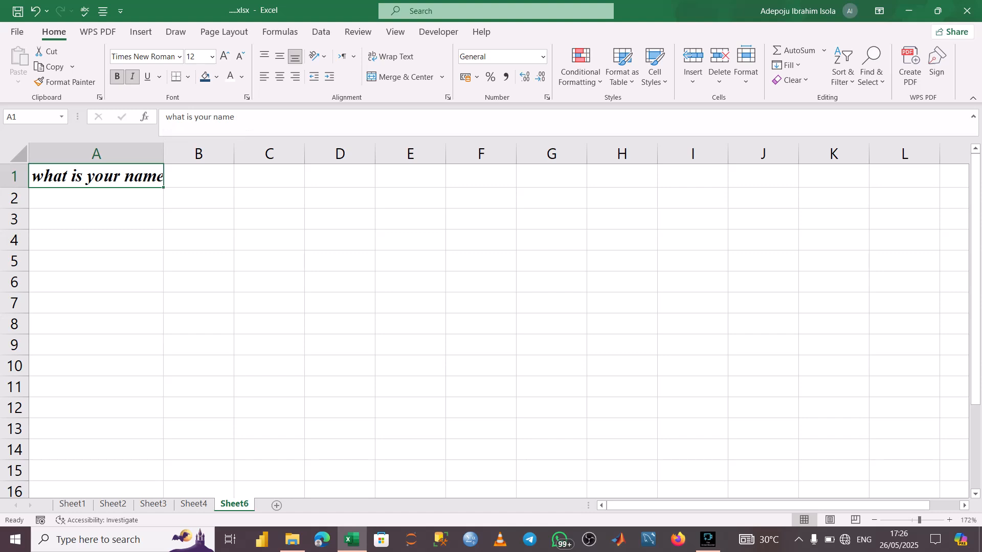
double_click(164, 154)
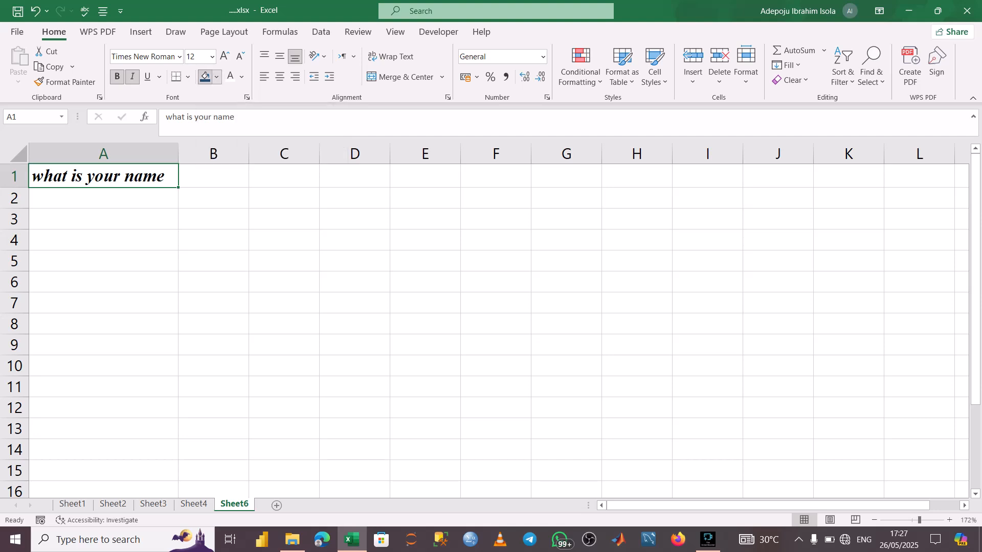
- Give cell A1 a dark gold fill and a dark blue font colour
click(216, 77)
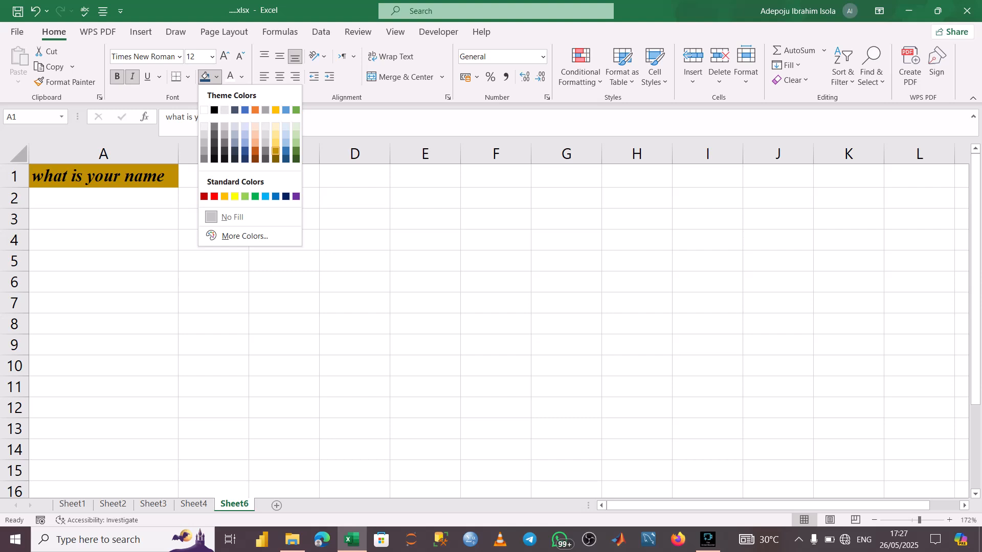
click(276, 150)
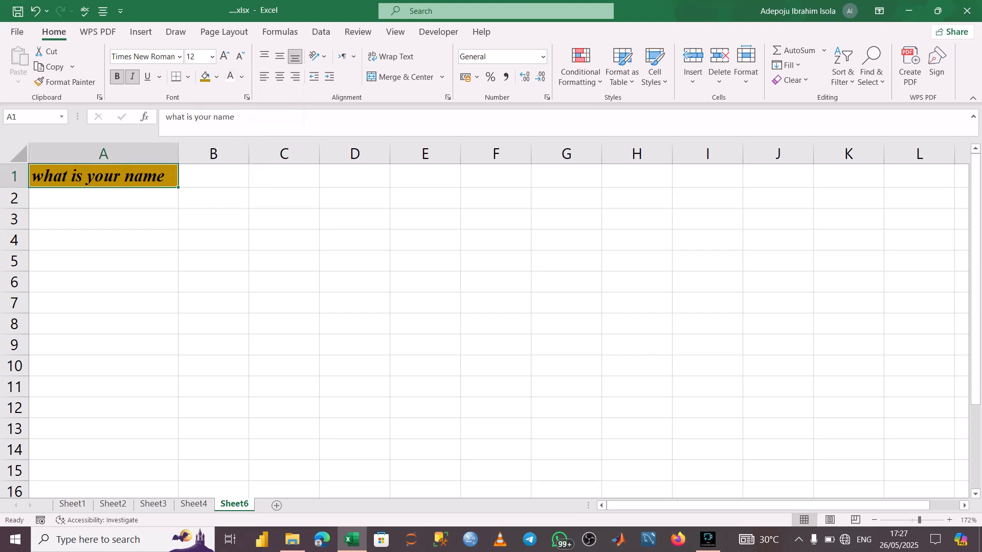
click(241, 77)
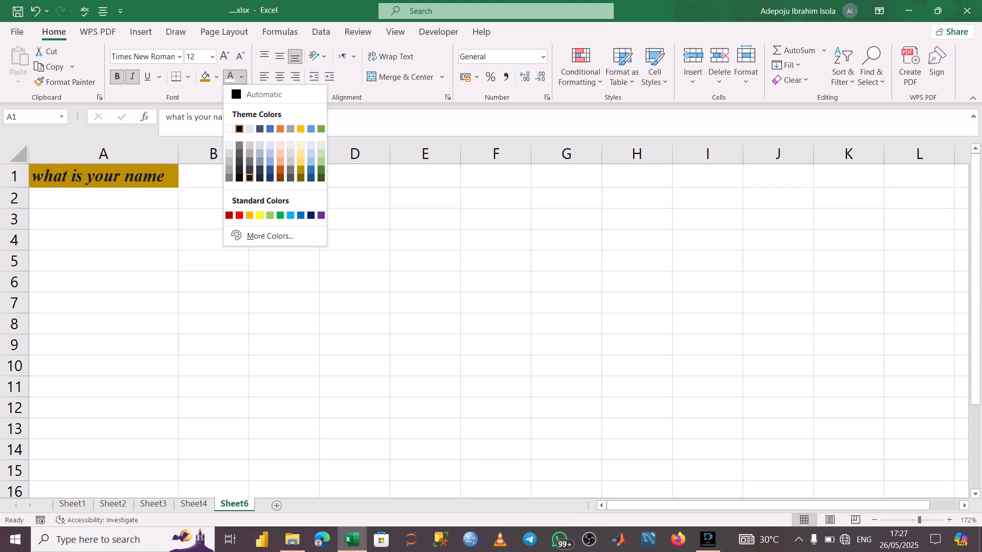
click(270, 178)
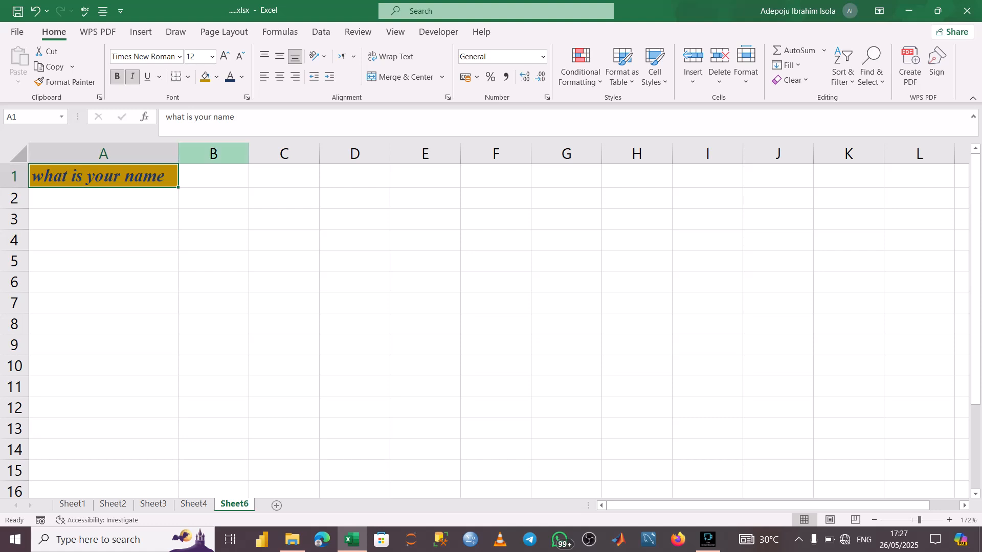
- Enter the number 5 in cell B1
click(213, 176)
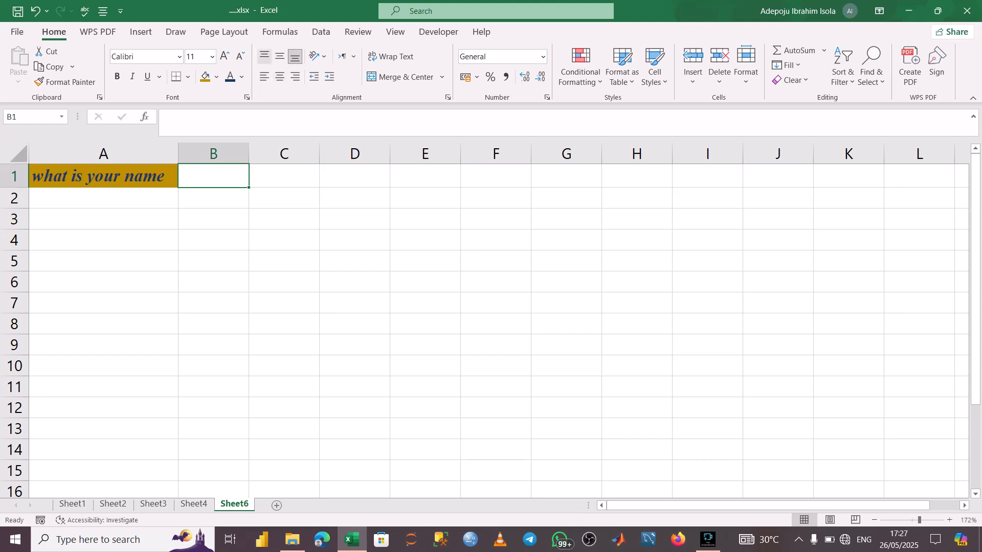
text(5)
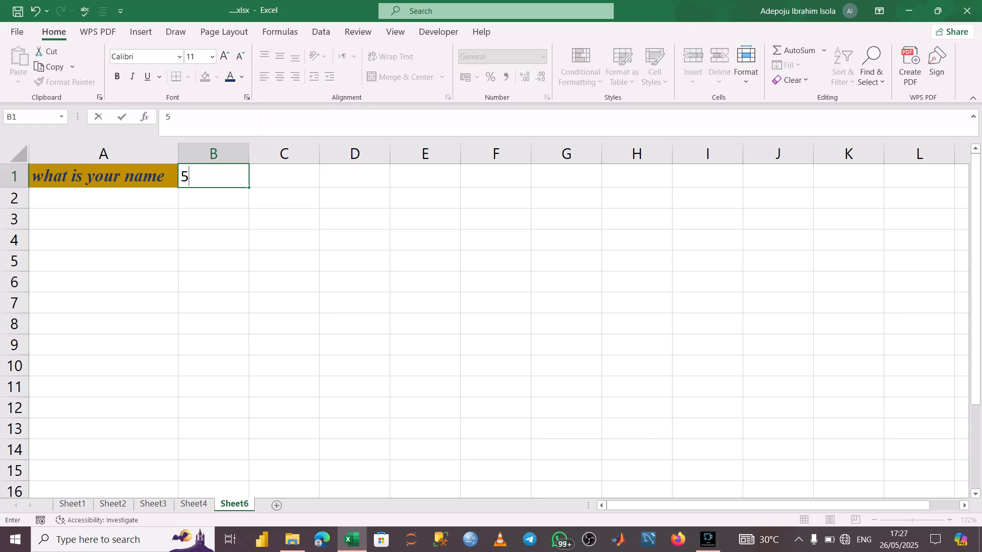
key(Return)
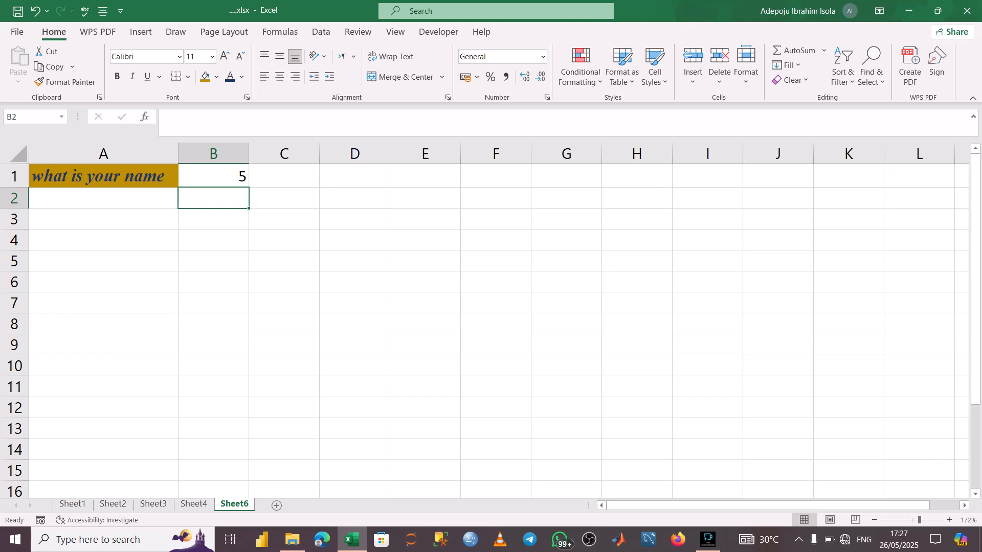
- Align the number in cell B1 to the top of the cell and centre it horizontally
click(213, 176)
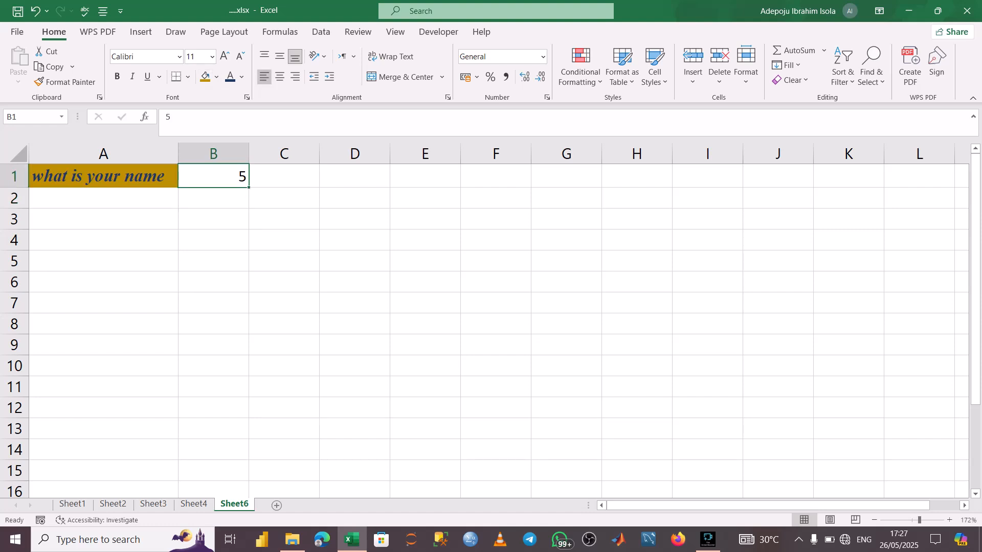
click(264, 77)
click(264, 57)
click(280, 76)
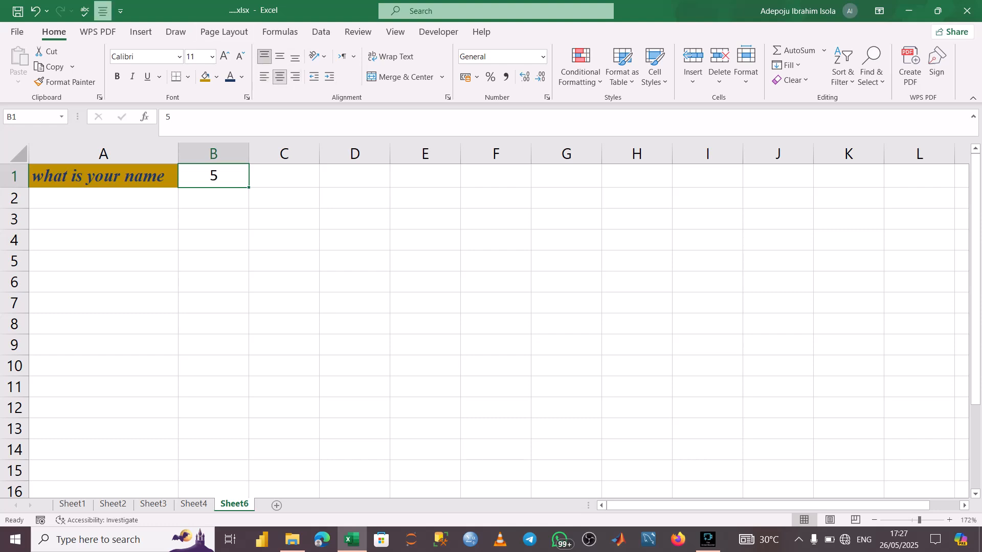
- Try the Angle Counterclockwise orientation and the Vertical Text orientation on cell A1
key(Left)
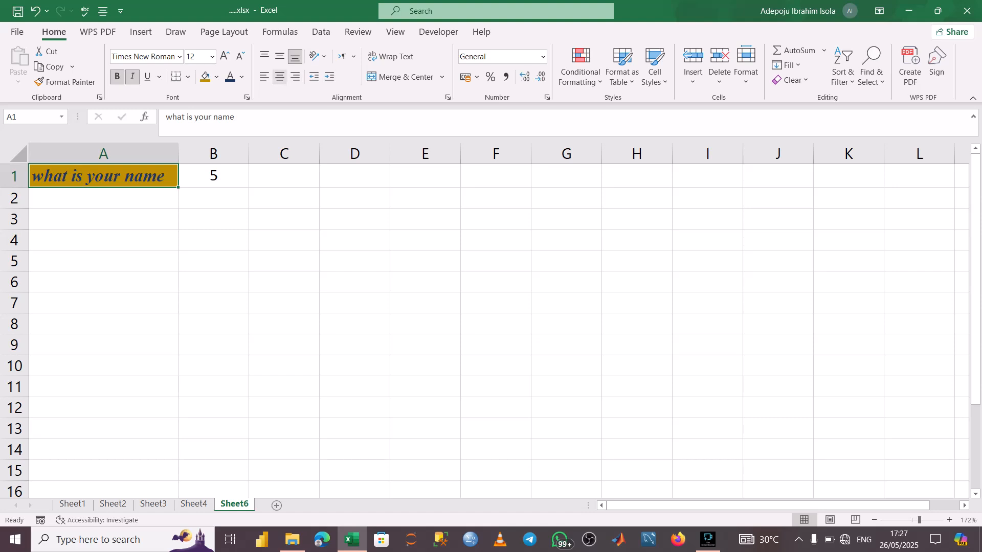
click(318, 56)
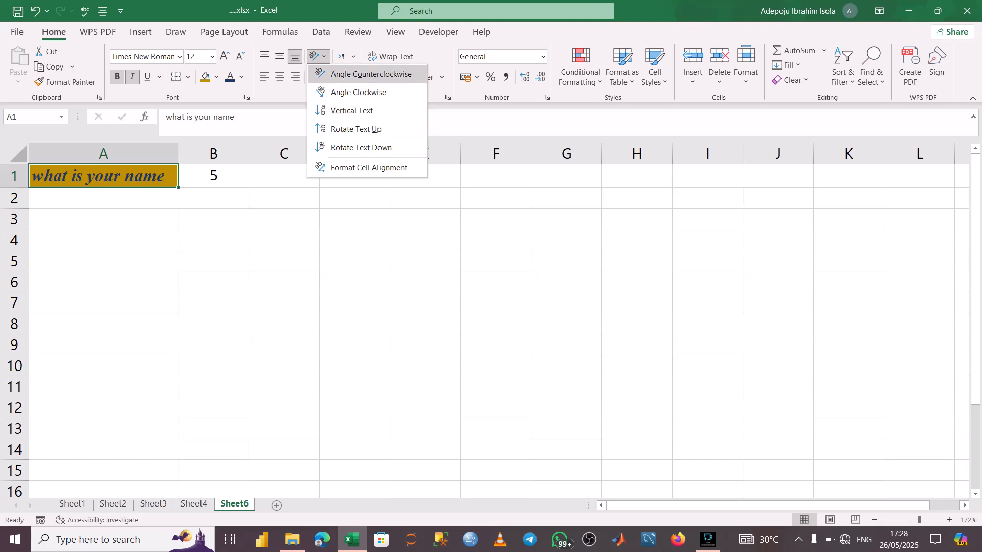
click(370, 73)
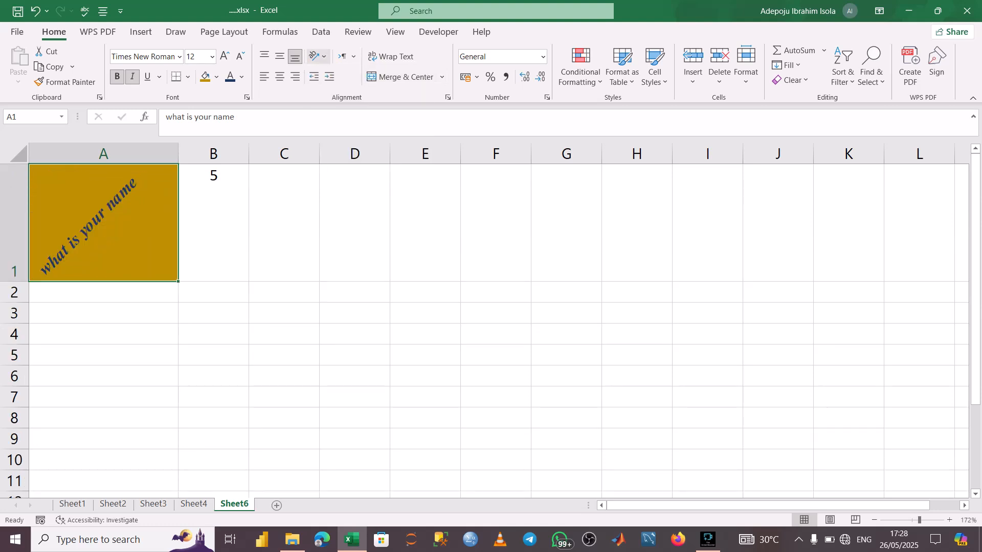
click(316, 57)
click(352, 110)
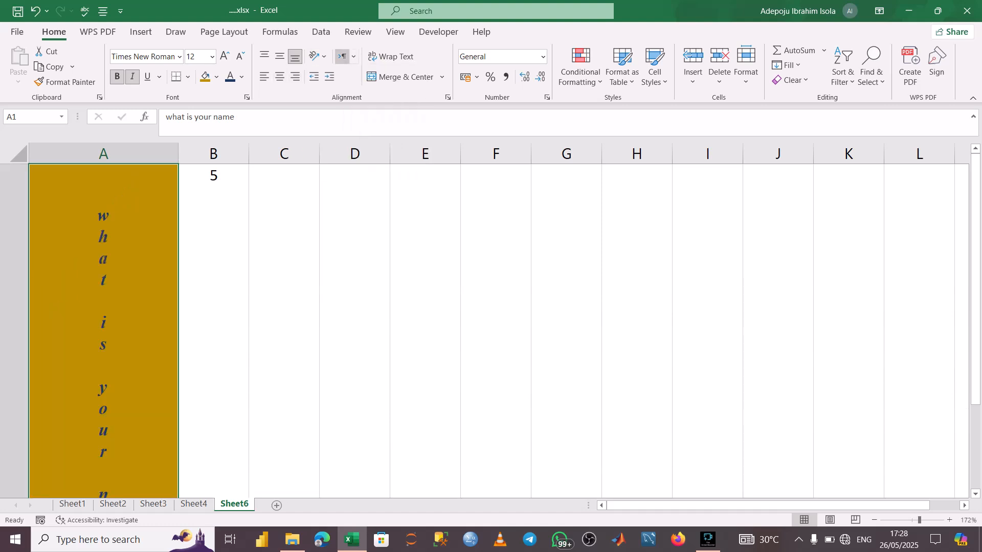
- Toggle the text direction of cell A1 and set its orientation to Rotate Text Down
click(343, 57)
click(343, 57)
click(313, 57)
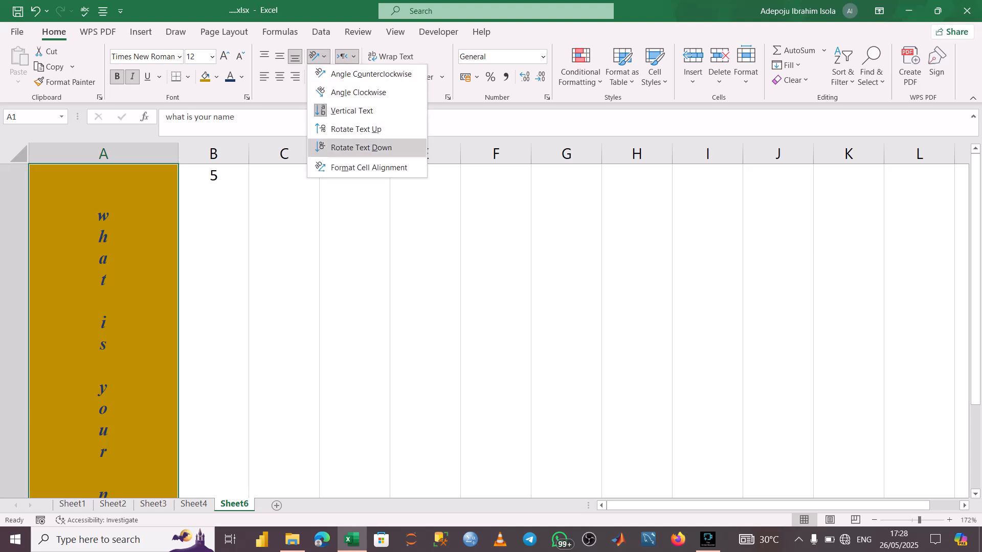
click(361, 147)
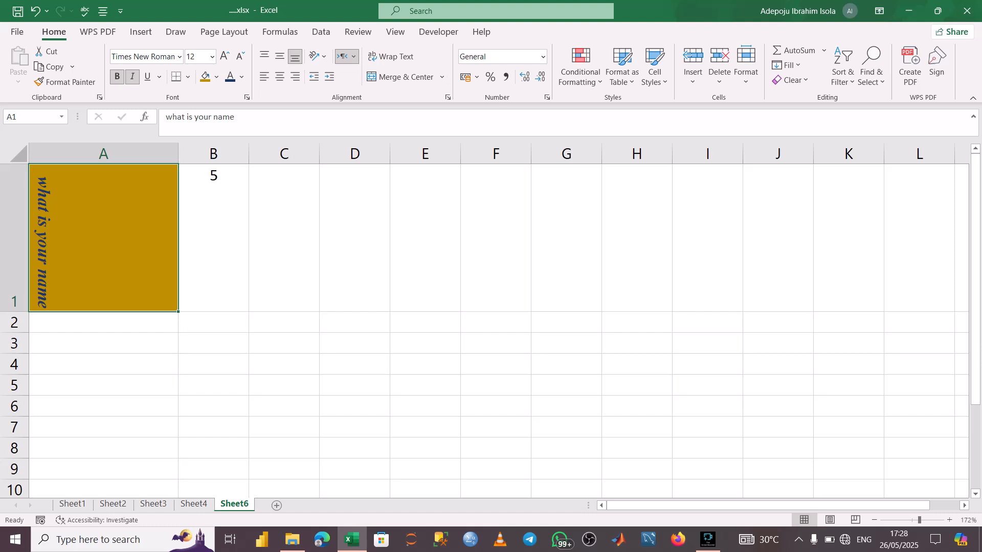
- Enter the text "I am a mathematics student" in cell E7 and reselect that cell
drag(975, 246, 975, 330)
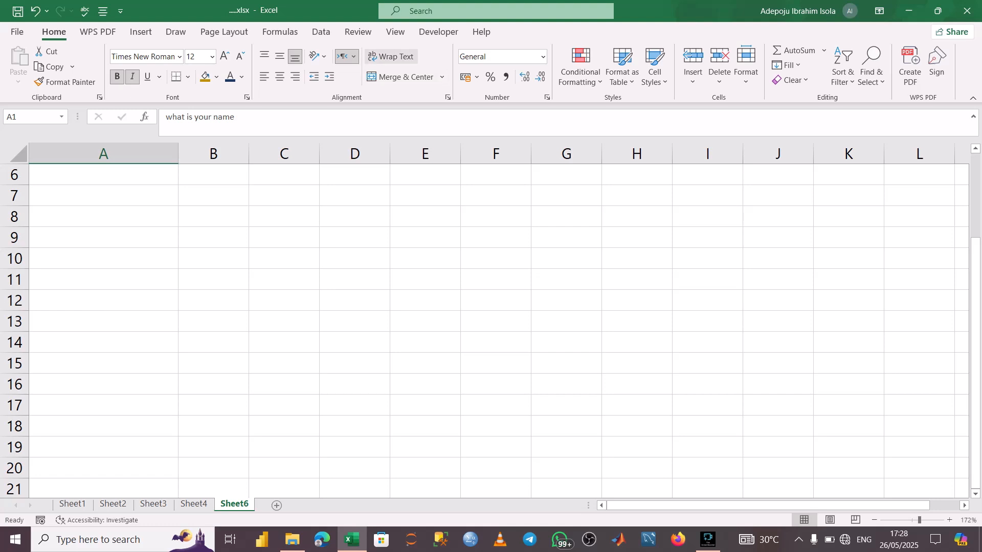
click(424, 195)
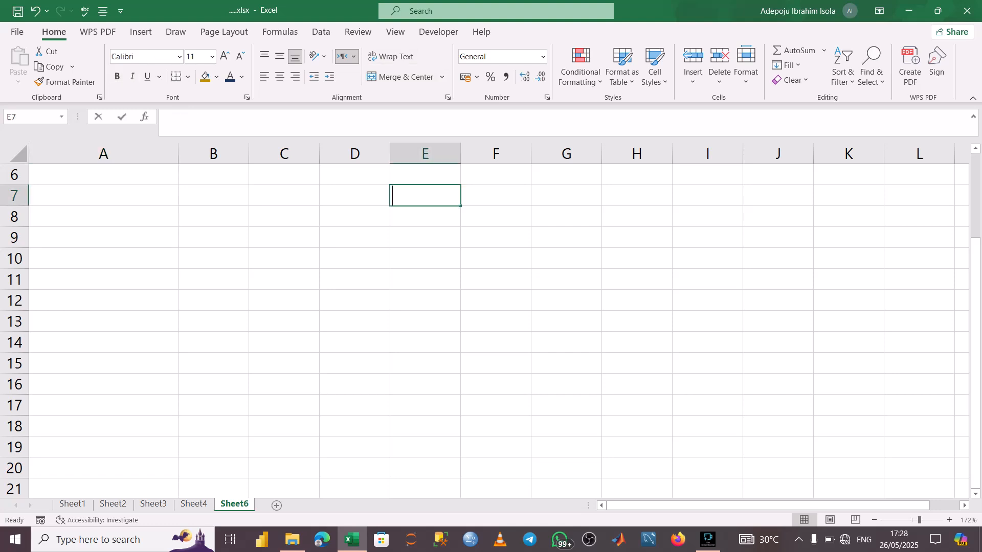
text(I am )
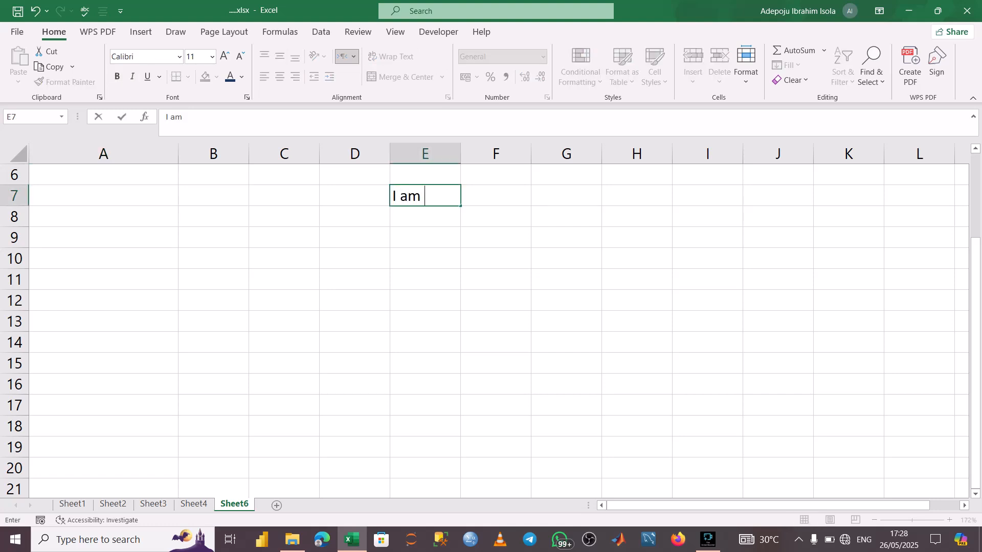
text(a mathemat)
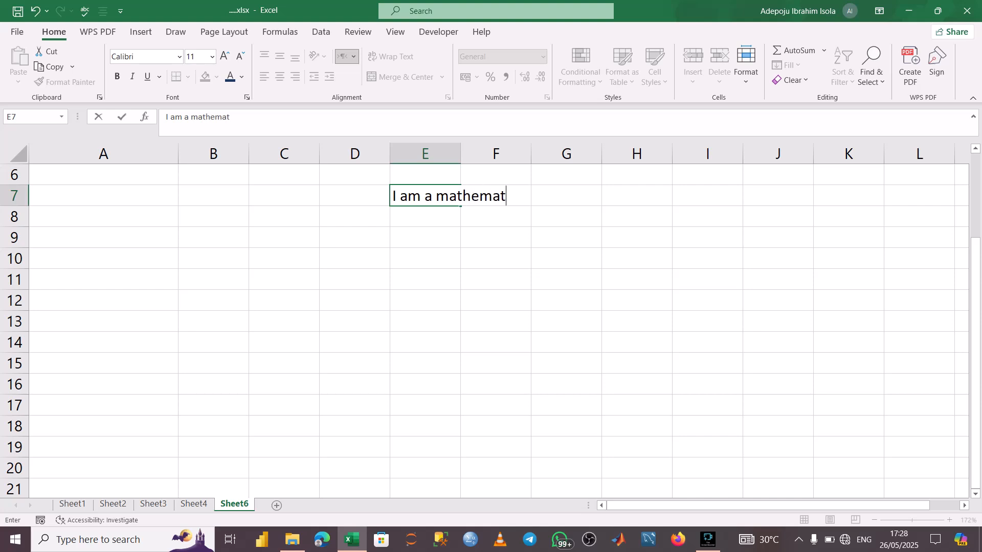
text(ics stu dent)
key(Return)
key(Up)
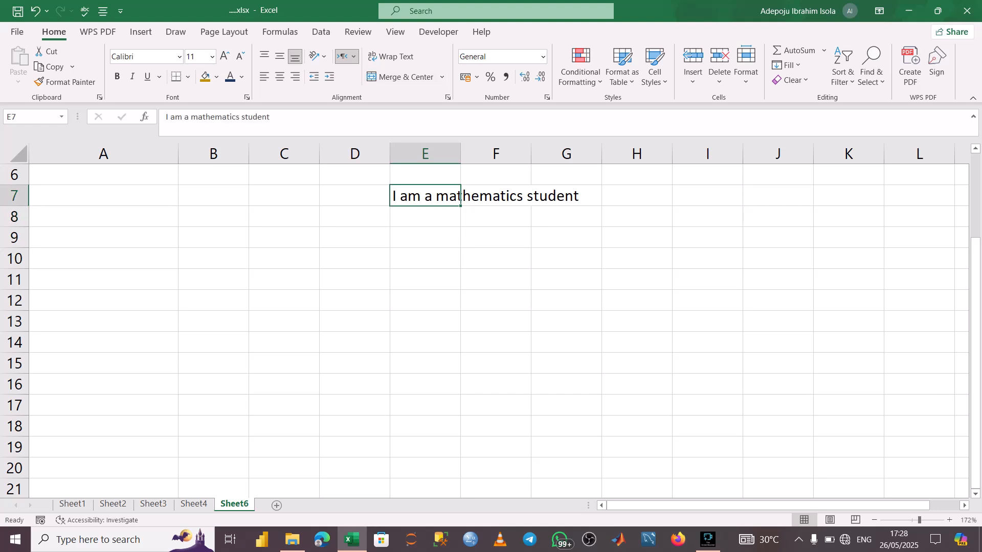
- Wrap the text in cell E7 and autofit the width of column E
click(391, 56)
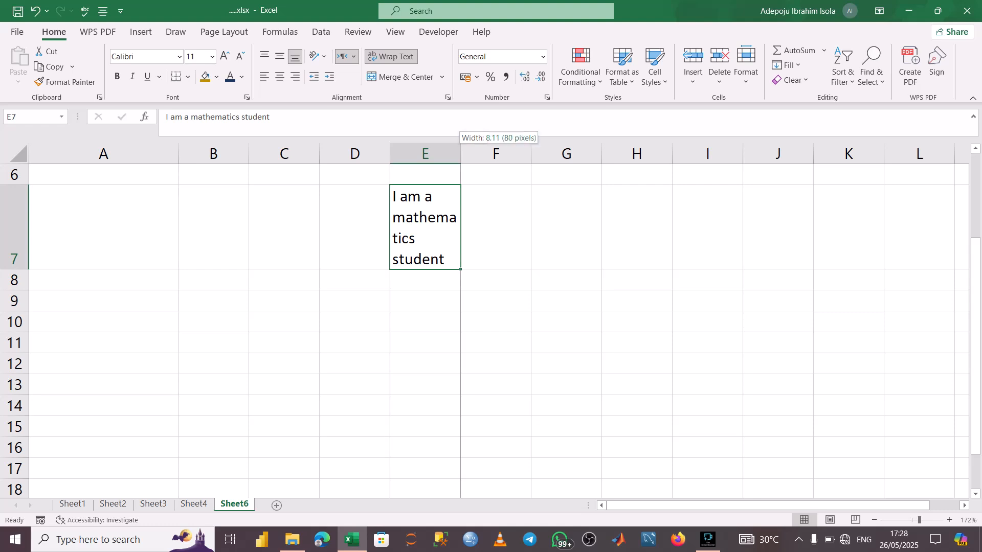
double_click(461, 154)
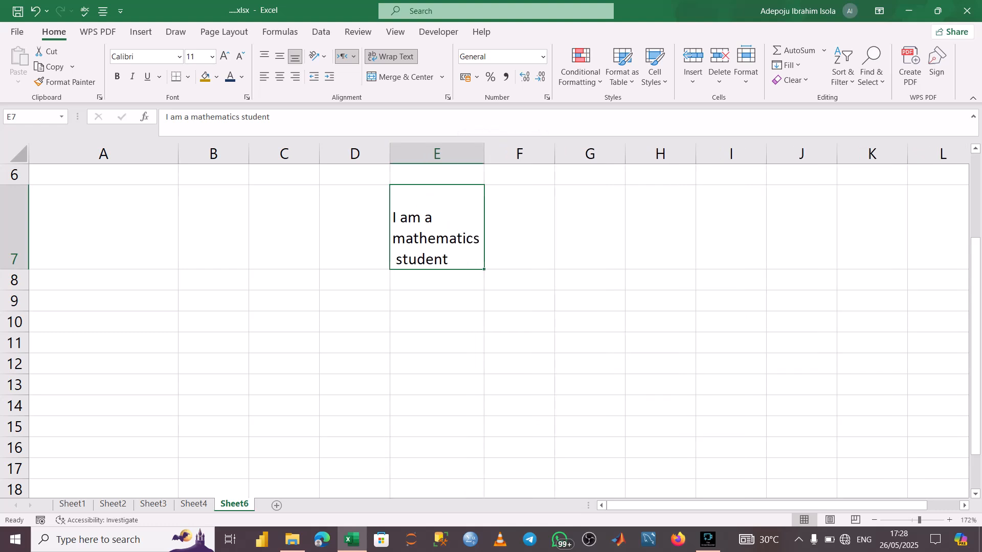
- Centre the wrapped text in cell E7 both horizontally and vertically
click(263, 76)
click(279, 76)
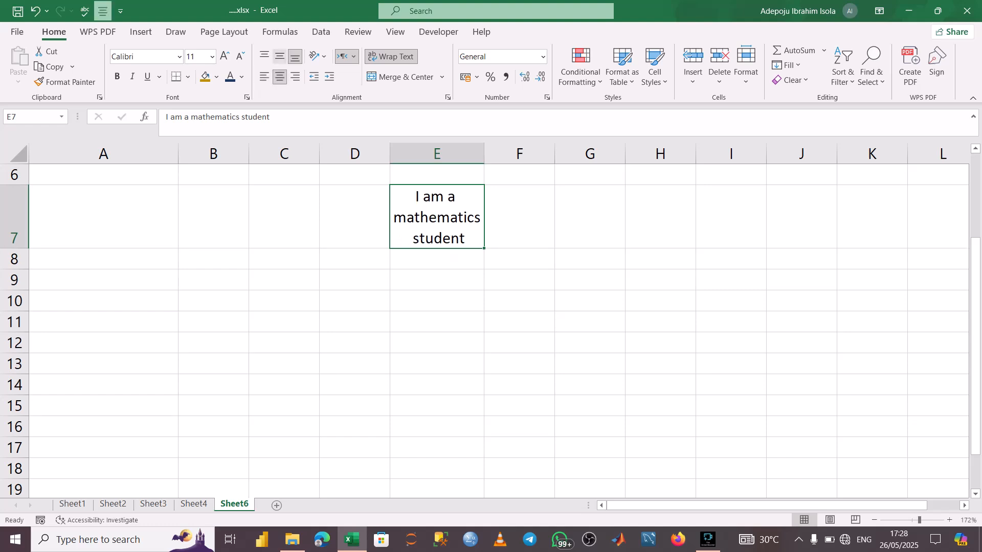
click(280, 56)
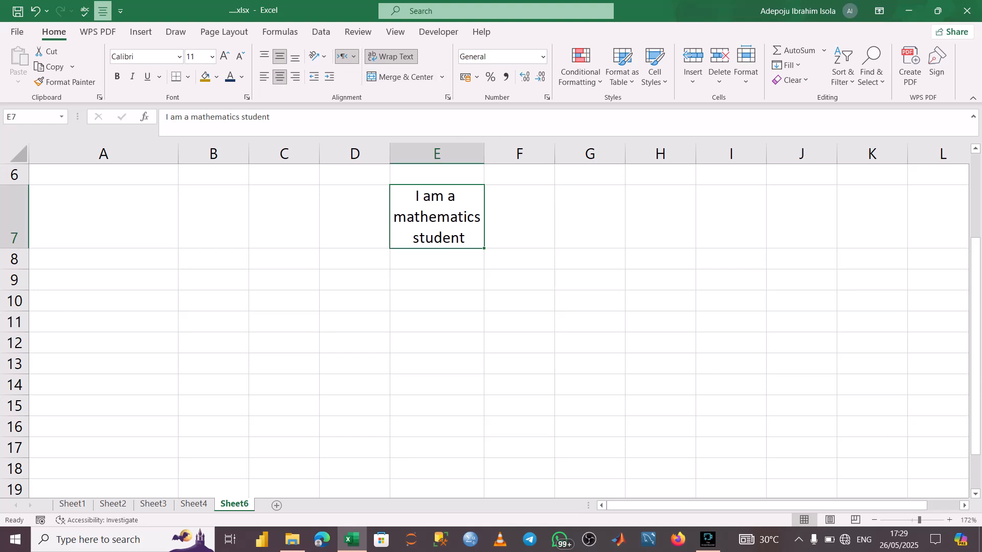
- Merge and centre cells E10 and F10
click(441, 77)
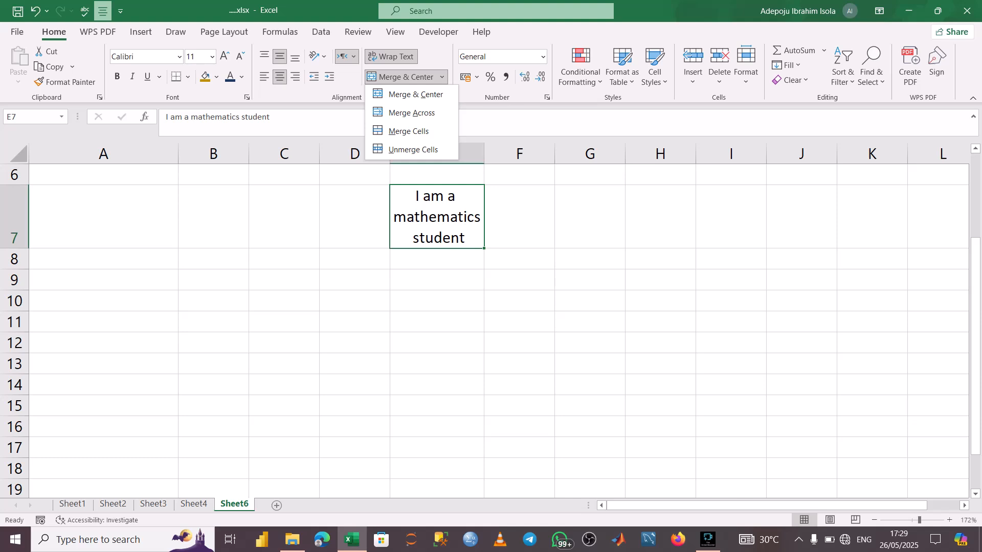
click(442, 77)
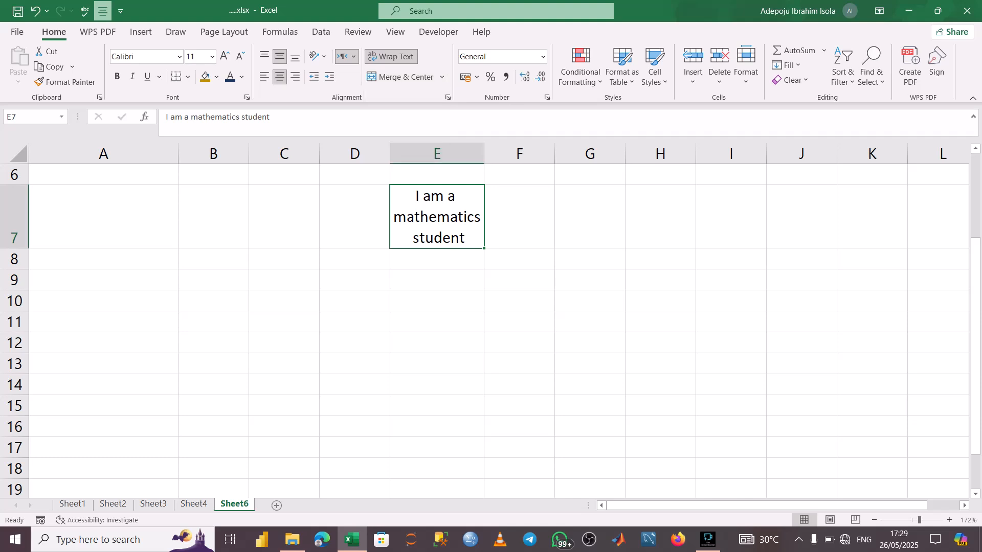
double_click(437, 301)
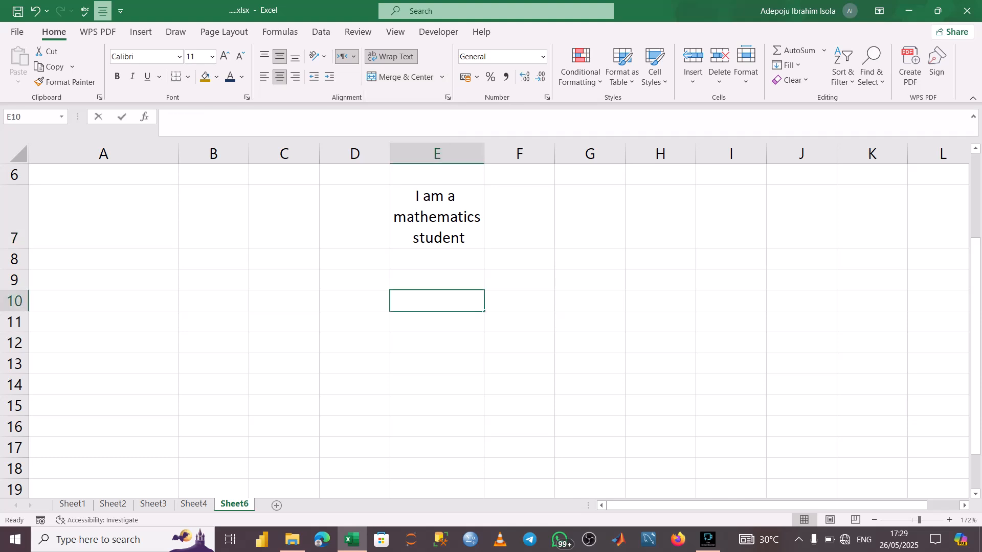
click(519, 301)
drag(436, 301, 519, 301)
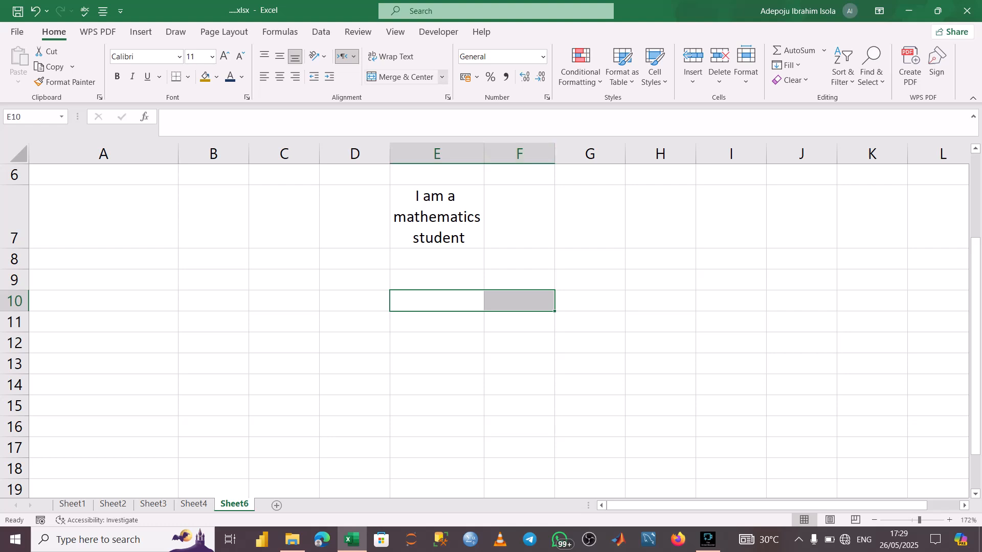
click(442, 76)
click(416, 92)
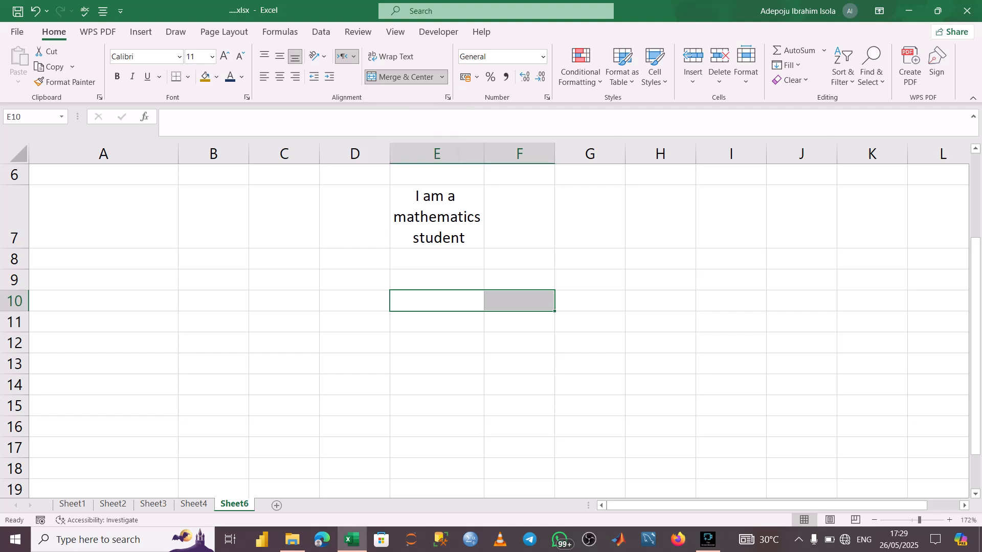
- Enter "Good" in the merged cell E10
text(God)
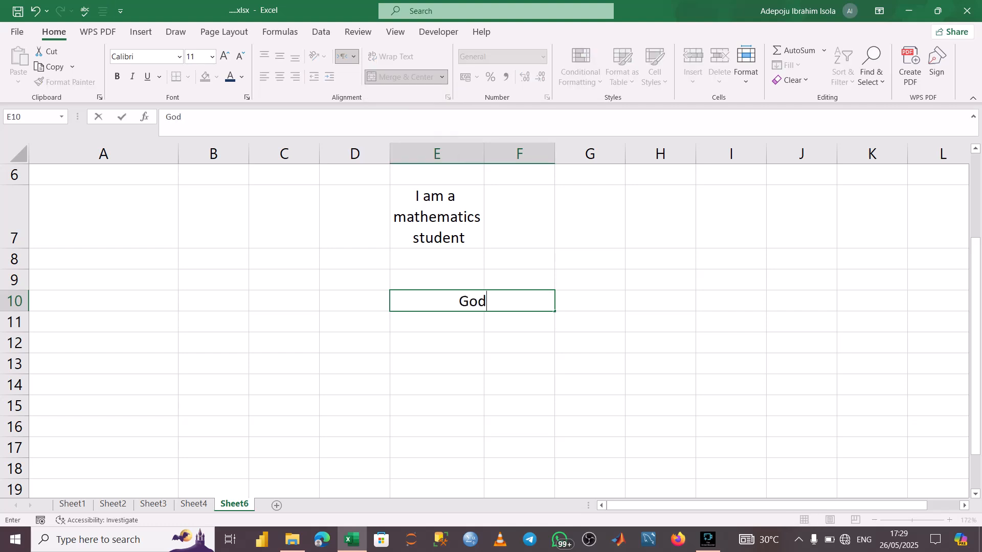
key(BackSpace)
text(od)
key(Return)
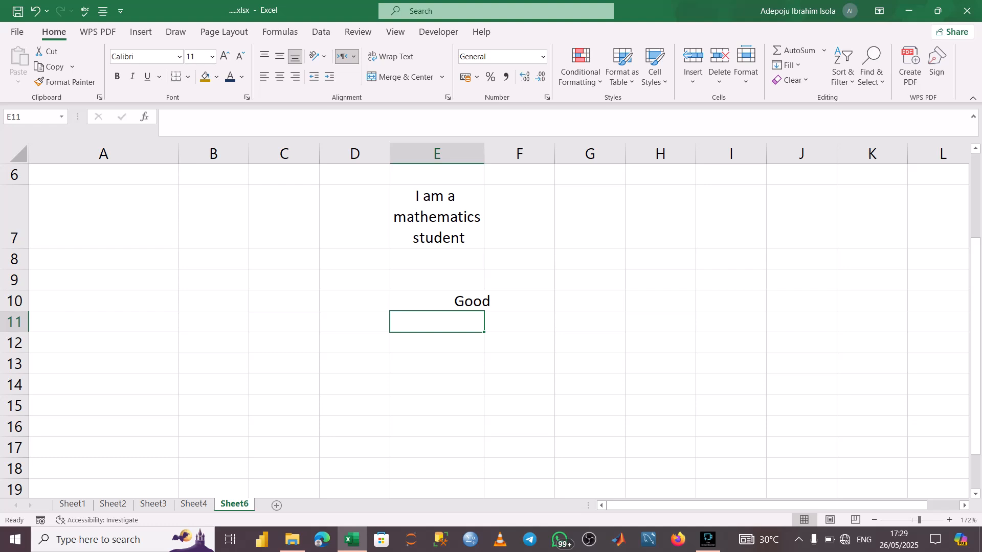
- Merge cells E11 and F11 without centring and enter "Good" in the merged cell
key(shift+Right)
key(shift+Down)
key(shift+Up)
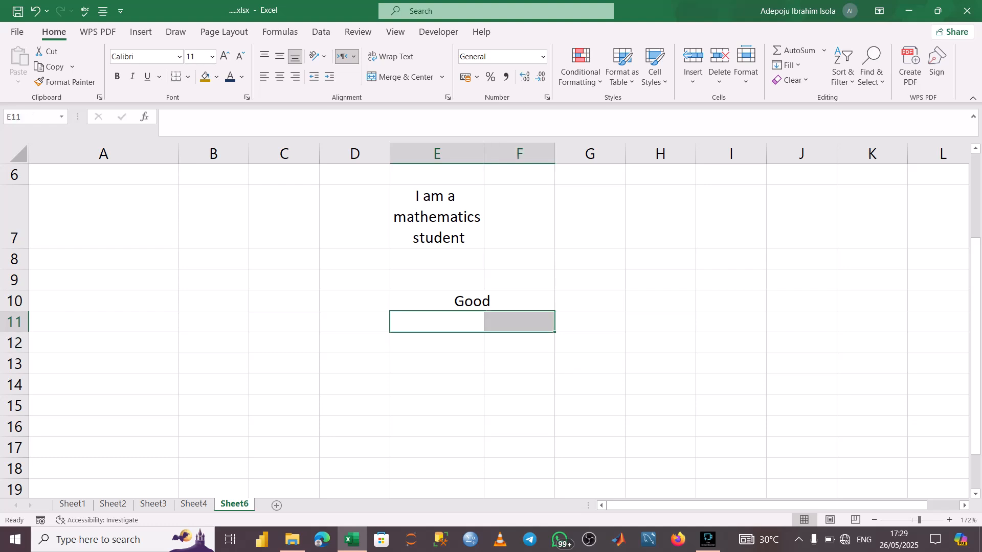
click(442, 78)
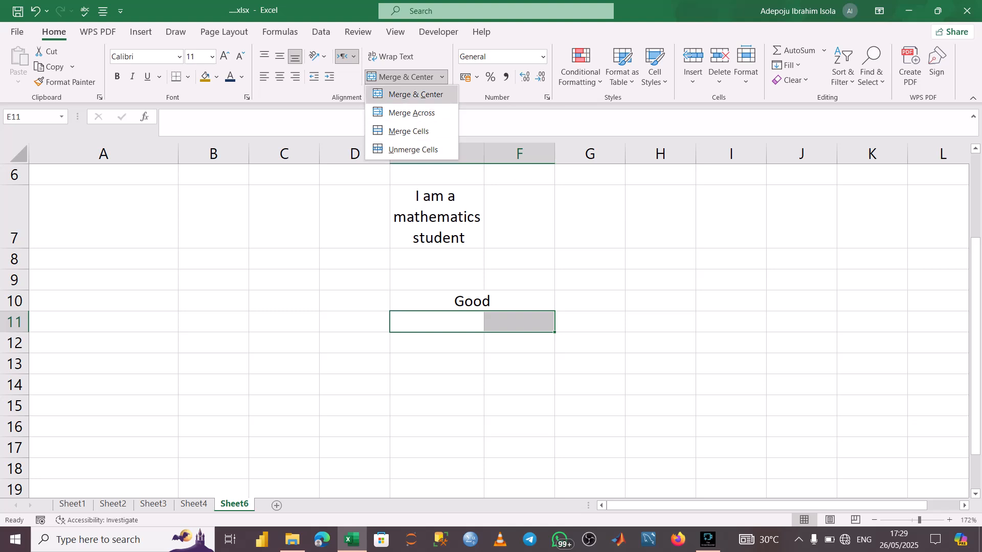
key(Return)
text(Good)
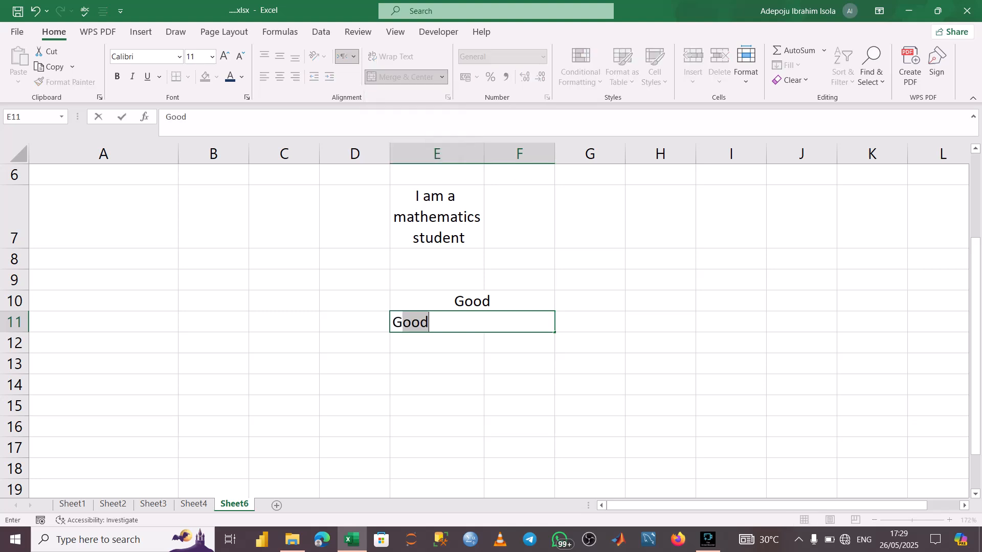
key(Return)
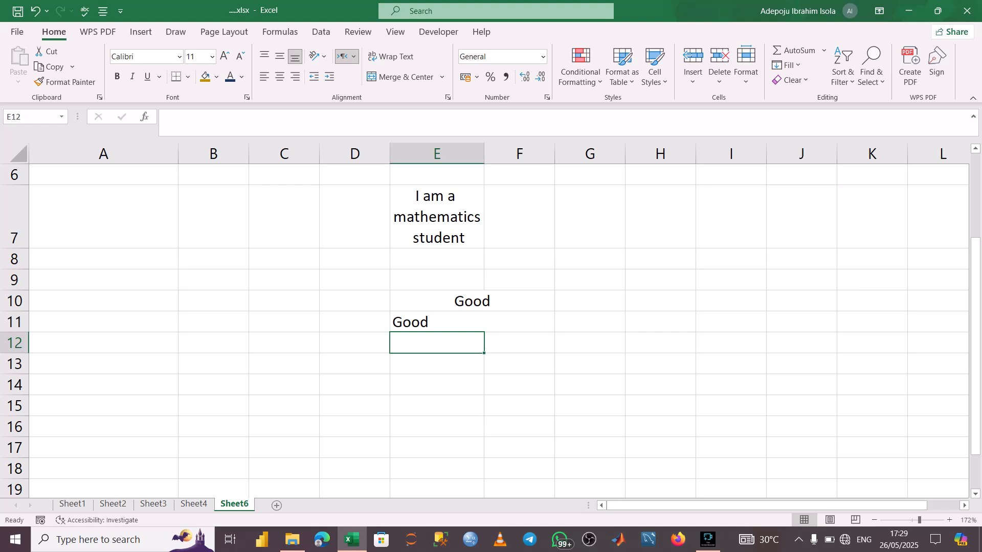
- Merge cells E12 and F12 with the Merge Cells option and enter "Good" in the merged cell
key(shift+Right)
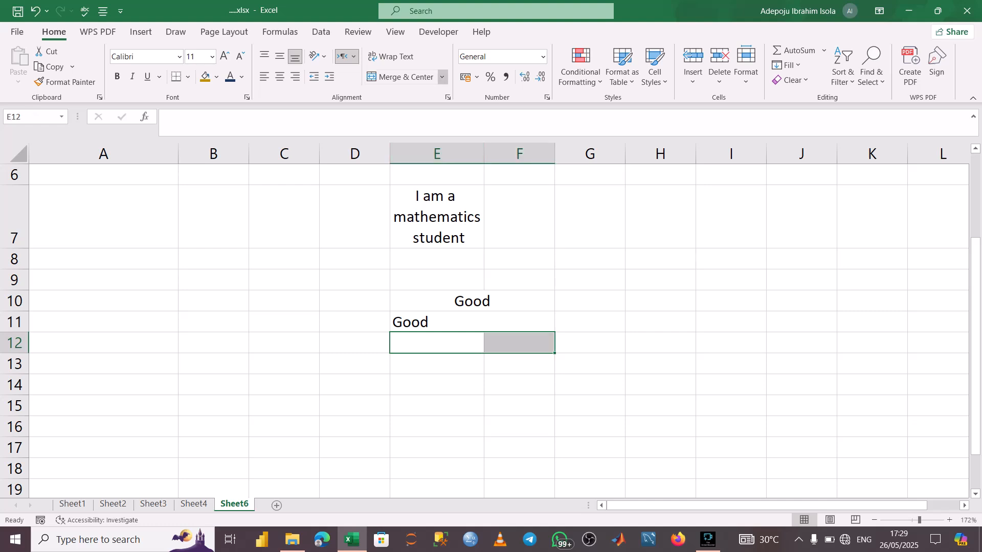
click(443, 77)
click(409, 132)
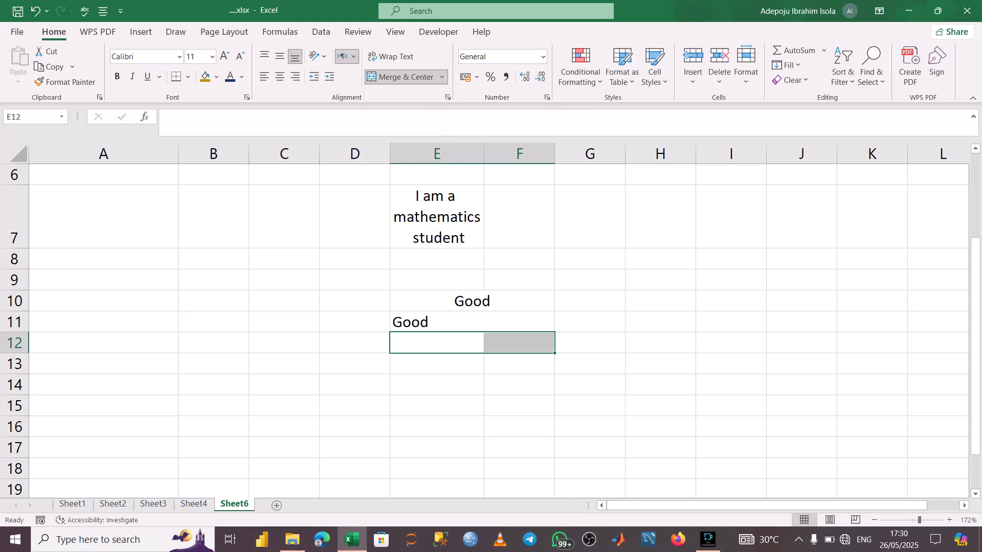
text(G)
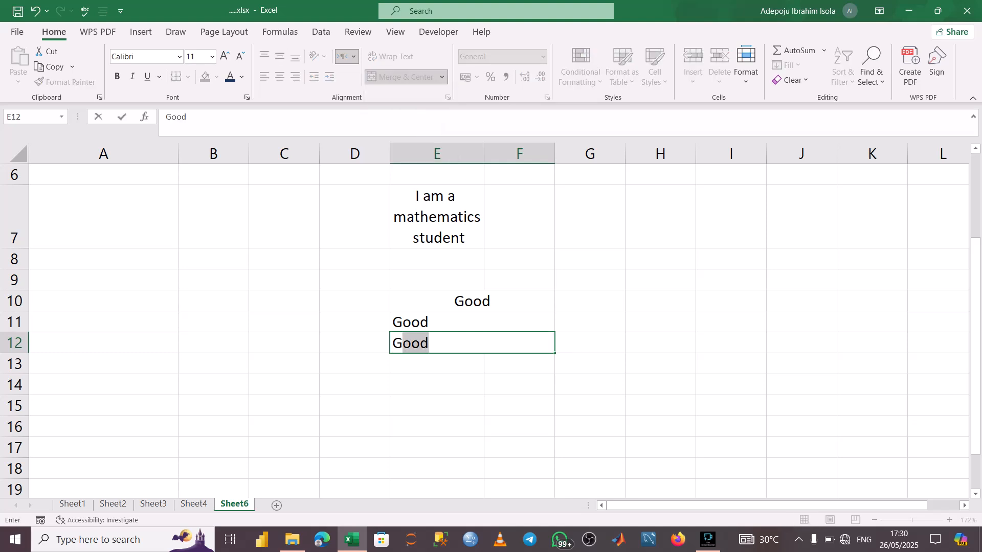
key(Return)
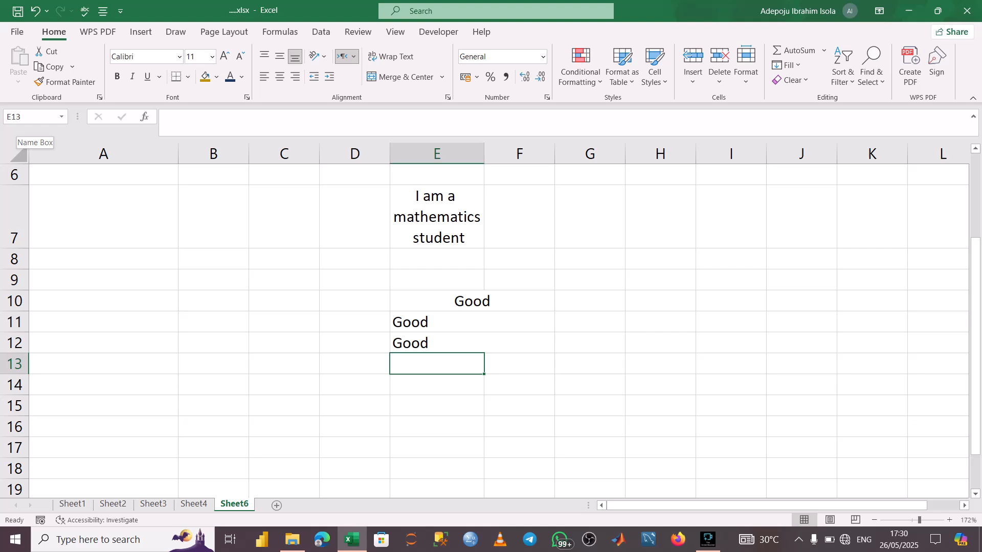
- Go to the merged cell E10 by its cell reference
click(26, 117)
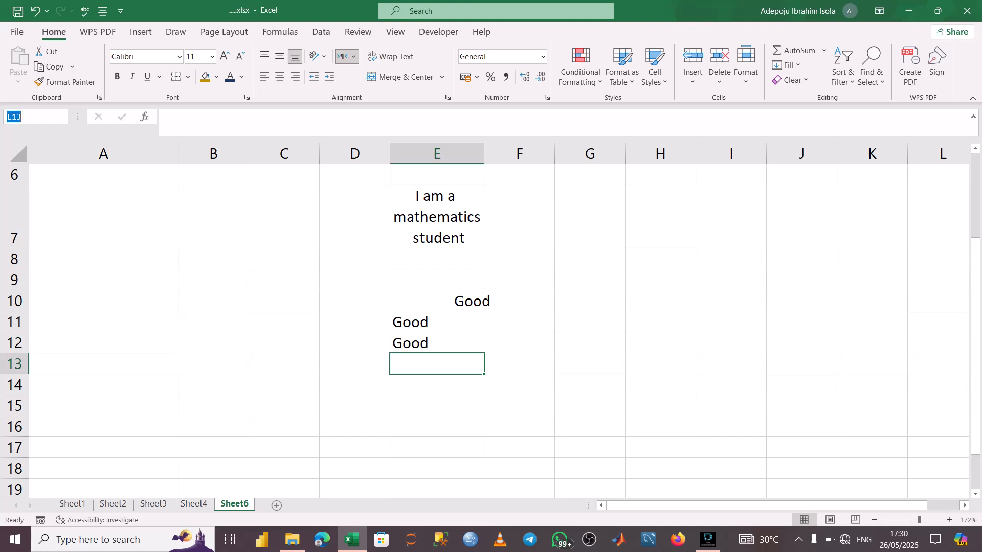
text(E10)
key(Return)
- Try to name cell E10 "Merge & center", with spaces around the ampersand
click(25, 117)
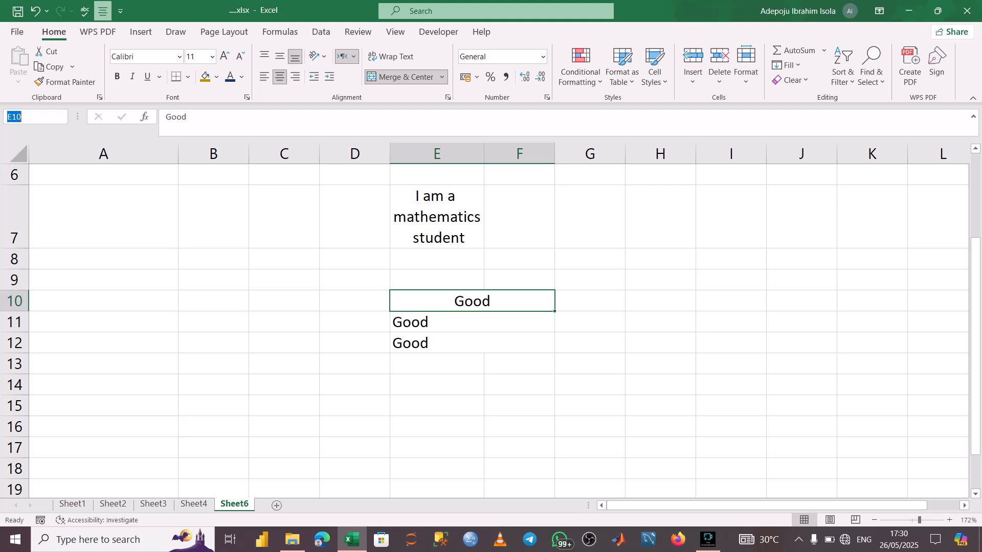
text(Mergre ans)
key(BackSpace)
key(BackSpace)
key(BackSpace)
text(& center)
key(Return)
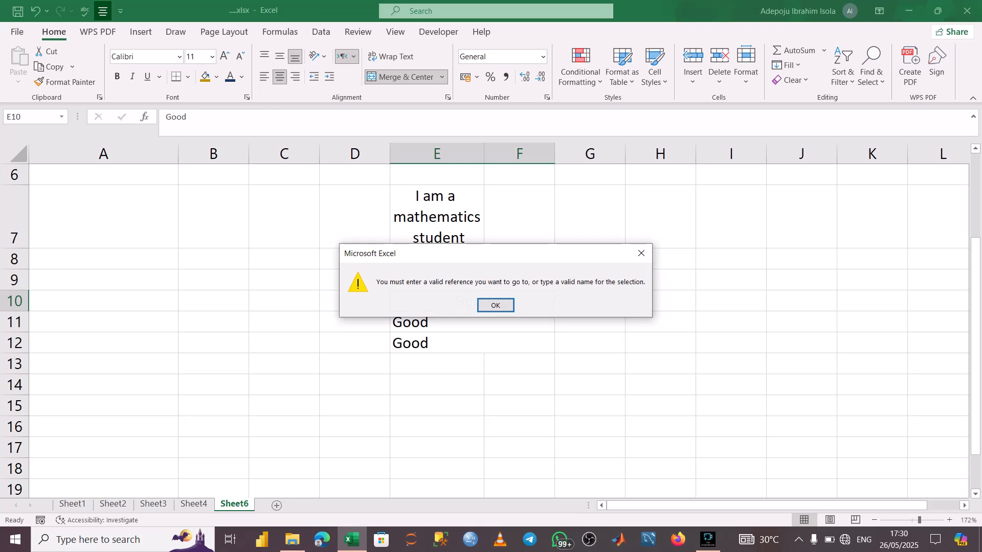
key(Return)
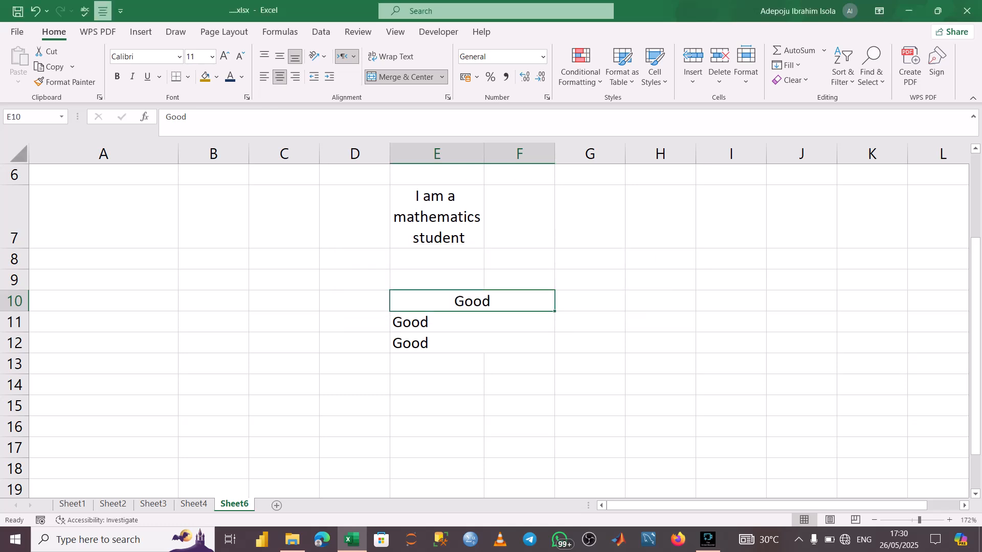
- Try to name cell E10 "Merge&Center", without spaces
click(19, 117)
text(M)
text(ER)
key(BackSpace)
key(BackSpace)
key(BackSpace)
text(Merge&Center)
key(Return)
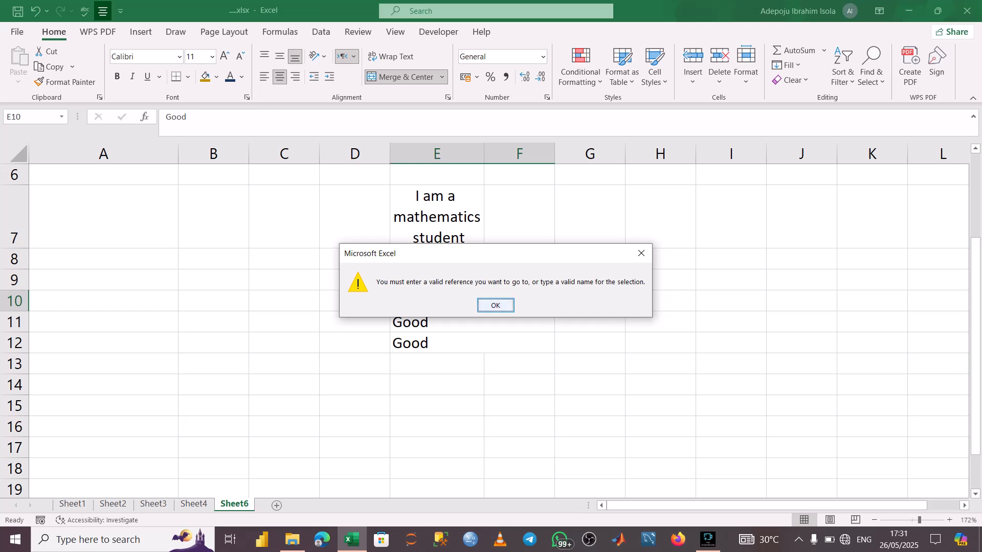
key(Return)
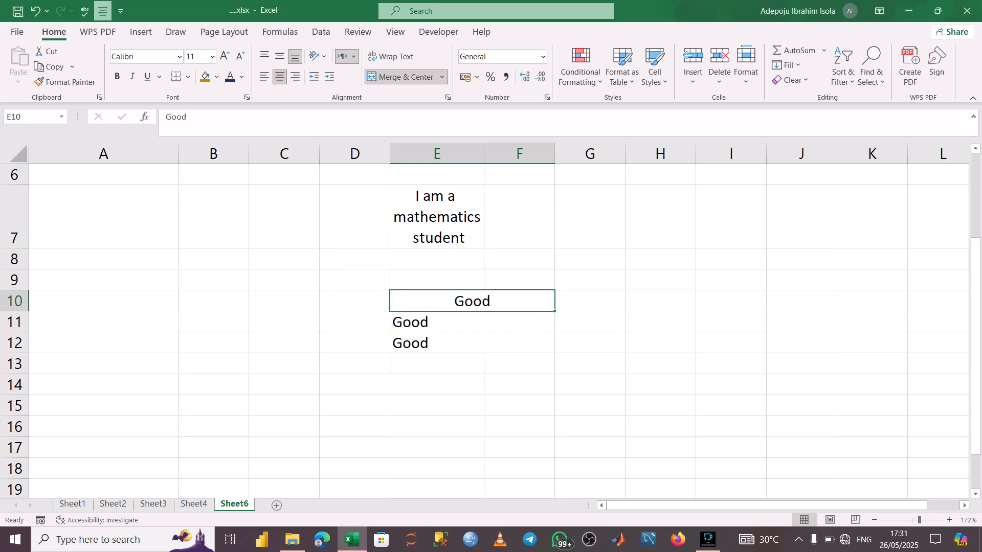
- Name the merged cell E10 "Mergeandcenter"
click(17, 117)
text(Merhger)
key(BackSpace)
key(BackSpace)
text(eandcenter)
key(Return)
- Select cell B11, and jump from there to the cell named Mergeandcenter
click(213, 323)
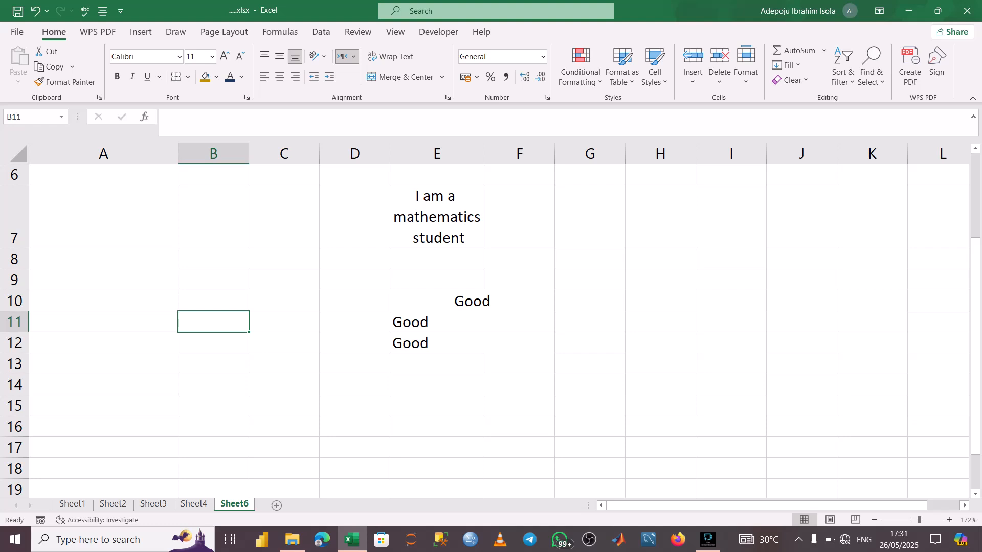
click(62, 117)
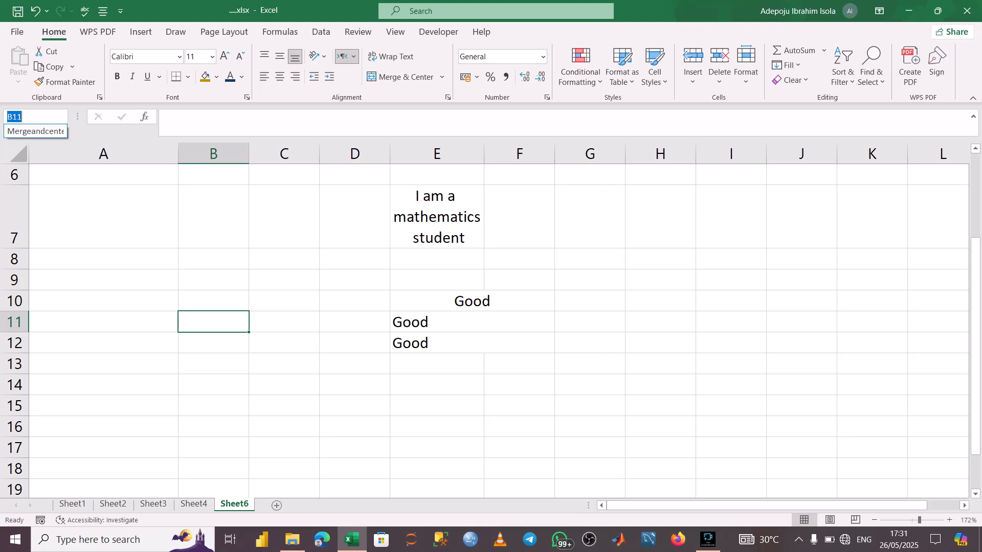
click(37, 131)
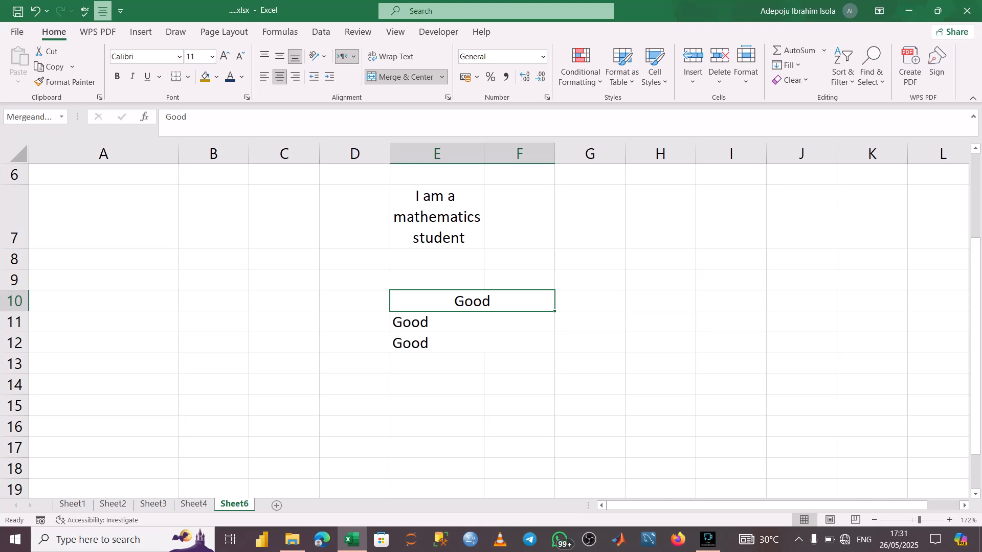
click(708, 539)
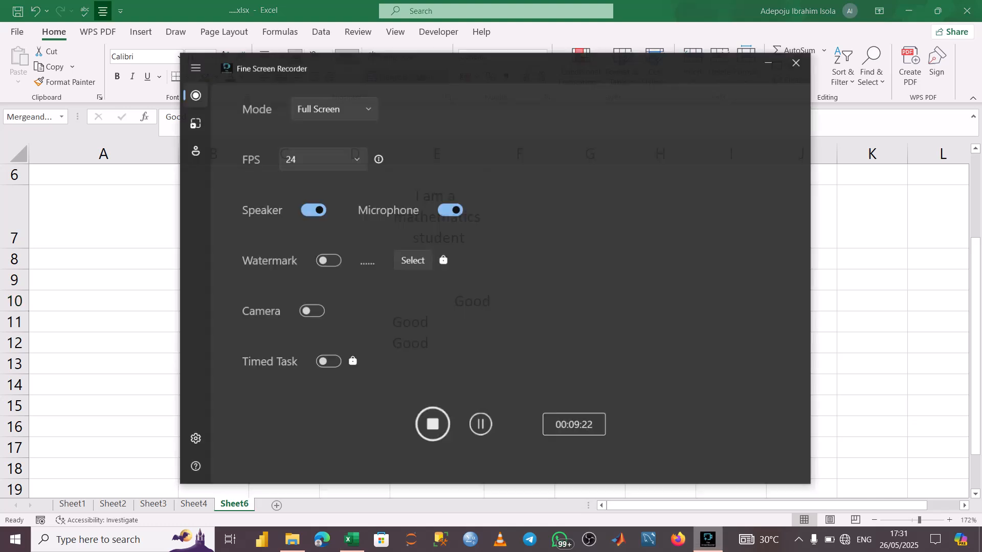